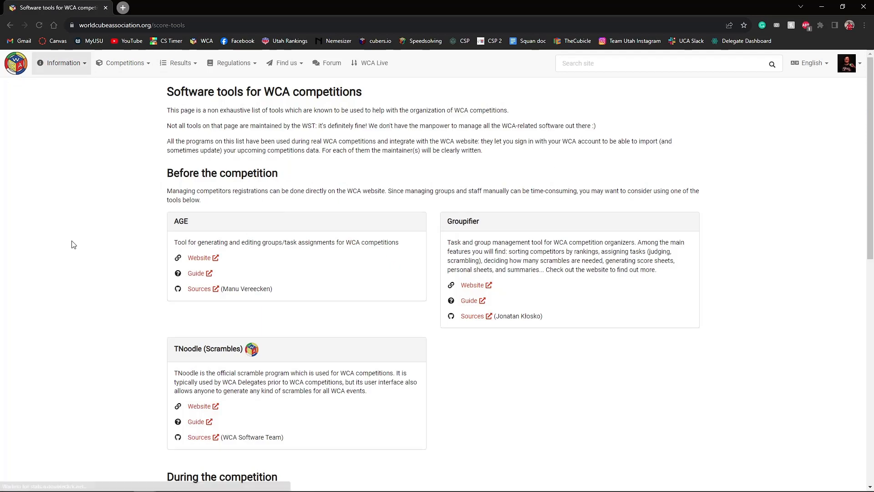
Step: Open the TNoodle (Scrambles) website from the list of WCA competition tools
scroll(519, 162, down, 3)
scroll(400, 195, down, 2)
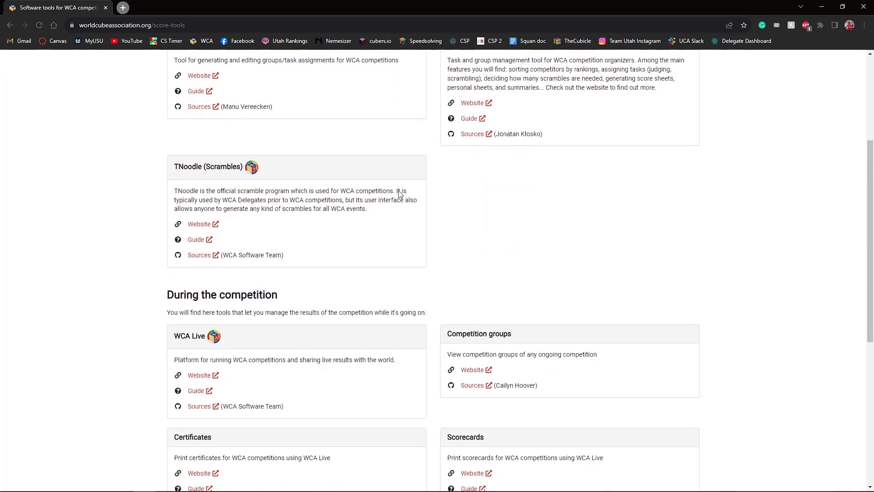
click(206, 225)
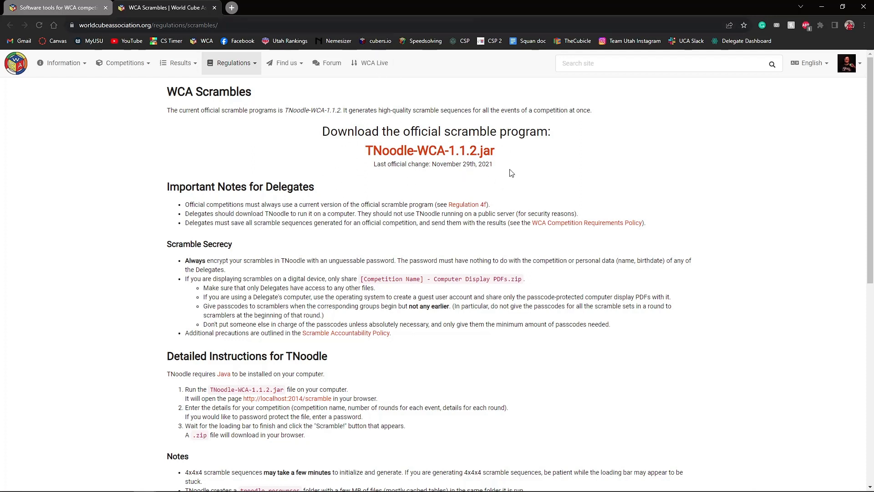
Step: Launch TNoodle-WCA-1.1.2 from the desktop and maximize the window with its scramble page
drag(297, 9, 0, 14)
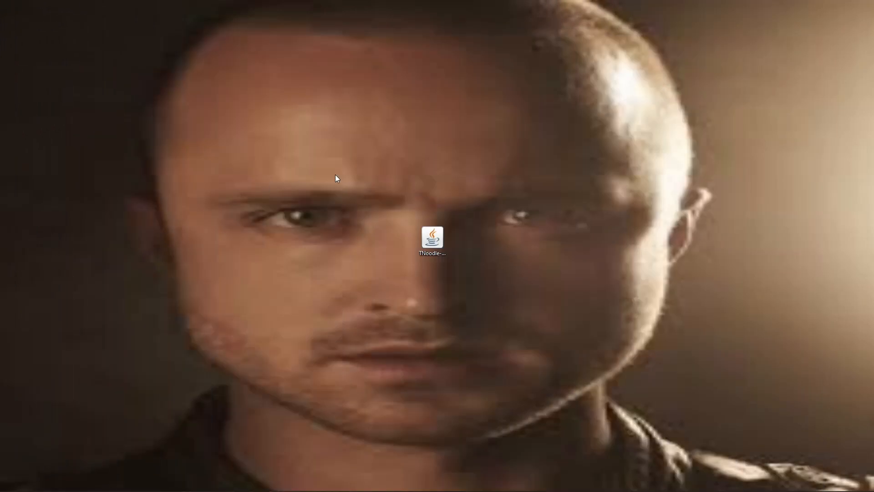
right_click(428, 243)
click(469, 173)
click(431, 183)
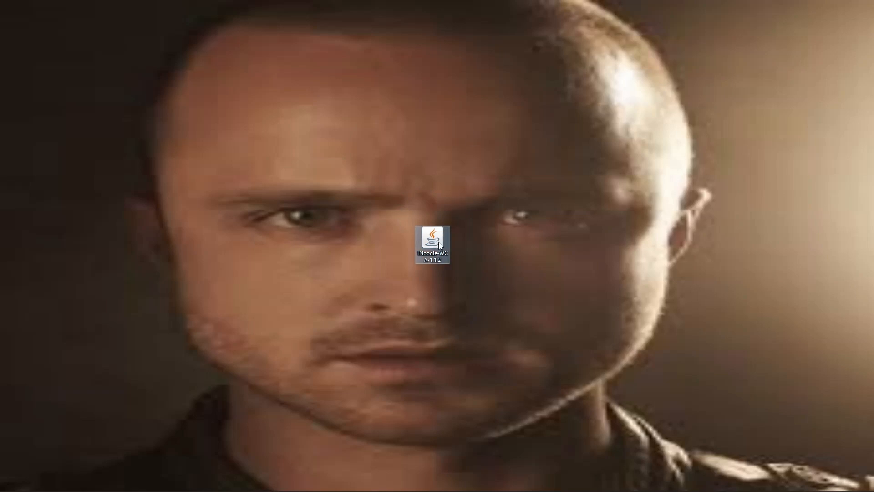
click(144, 482)
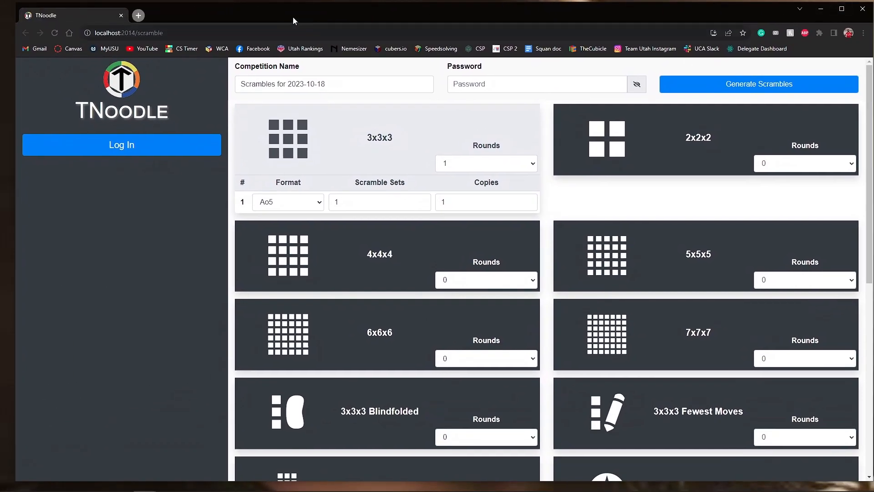
click(842, 9)
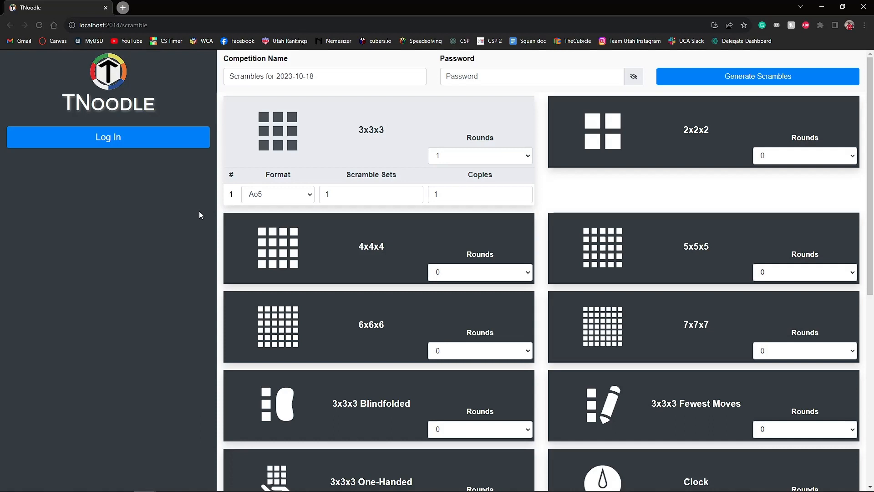
Step: Set the number of 3x3x3 rounds to 0
scroll(602, 291, down, 2)
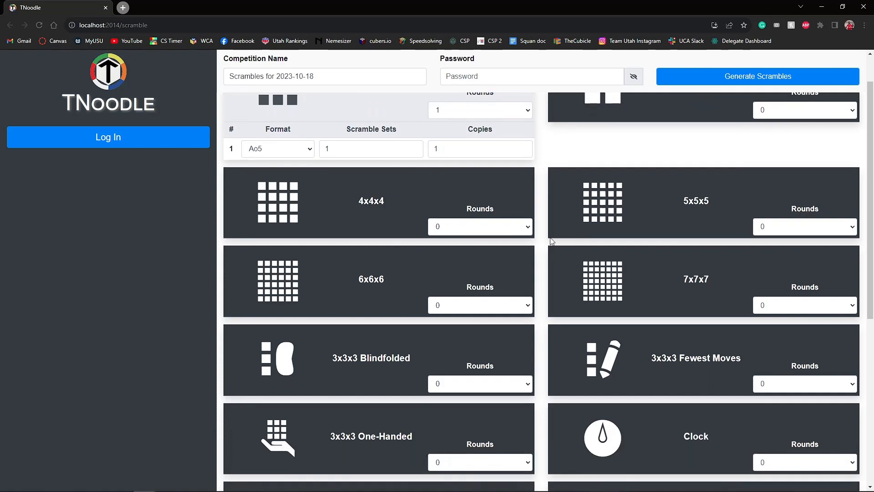
scroll(761, 215, up, 1)
scroll(503, 182, up, 1)
scroll(646, 216, down, 2)
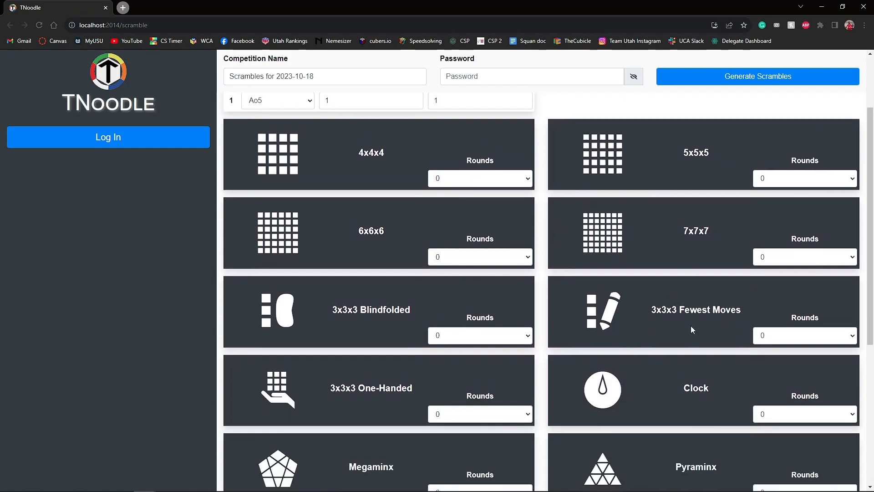
scroll(691, 326, down, 1)
click(808, 372)
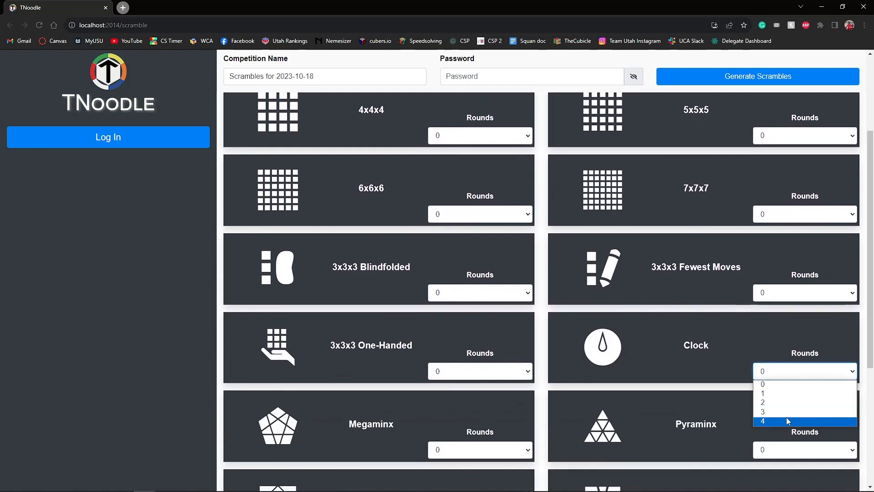
scroll(471, 163, up, 3)
click(471, 163)
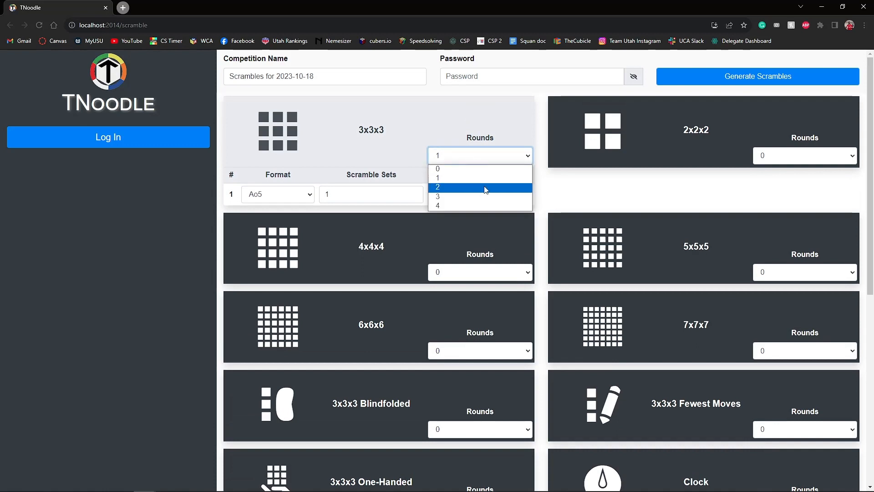
click(474, 159)
click(487, 160)
click(477, 175)
Step: Set the number of Clock rounds to 1
scroll(713, 155, down, 3)
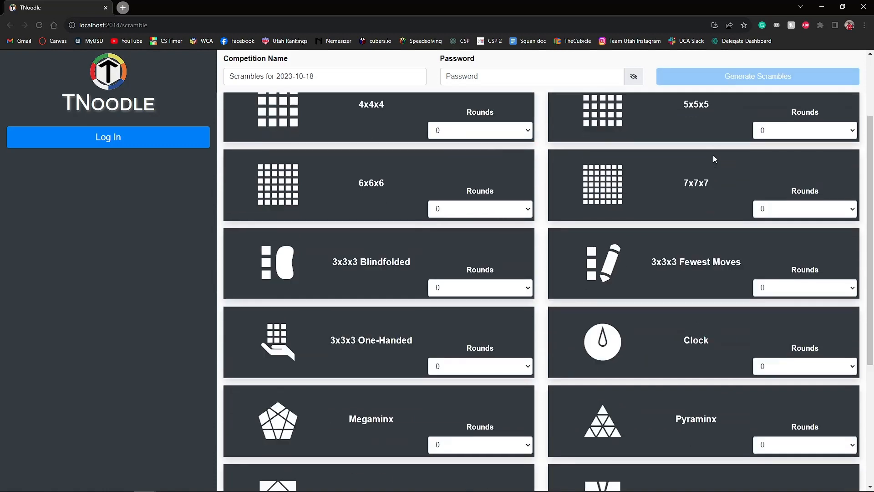
click(820, 334)
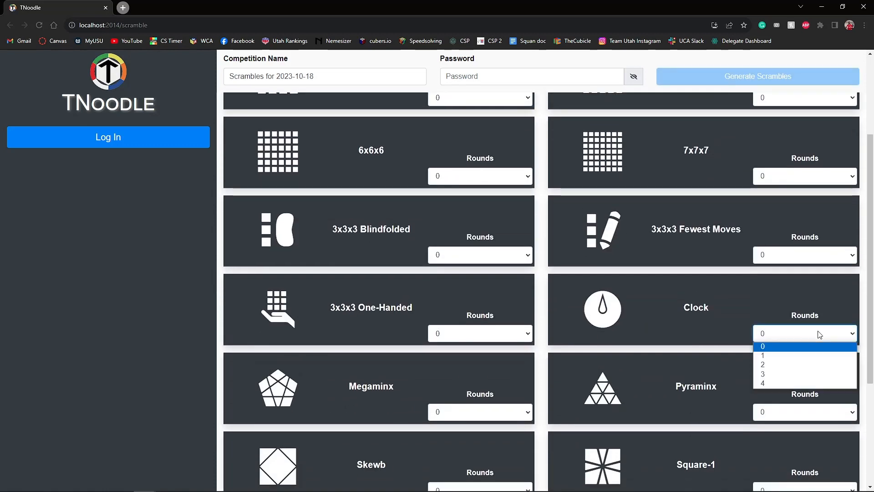
click(794, 359)
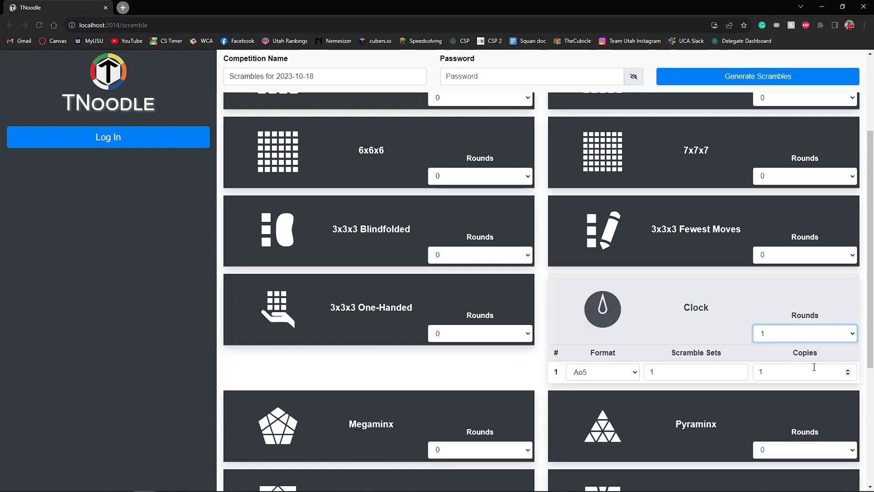
click(807, 338)
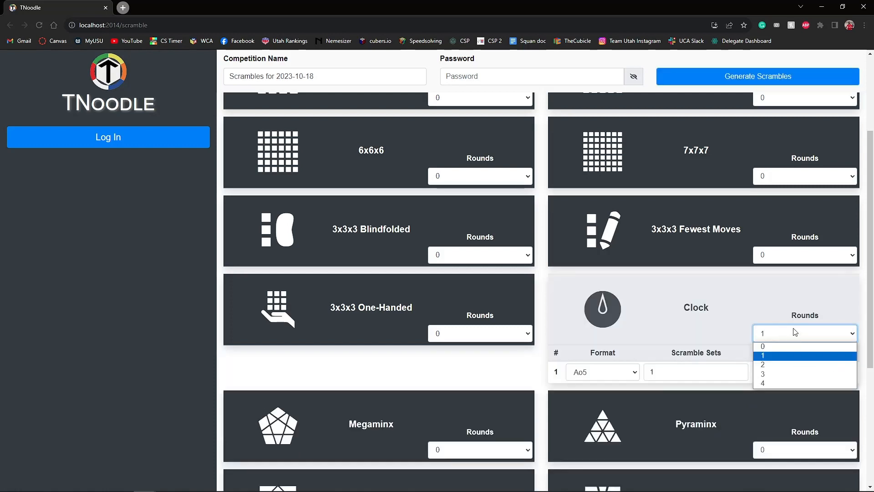
click(781, 299)
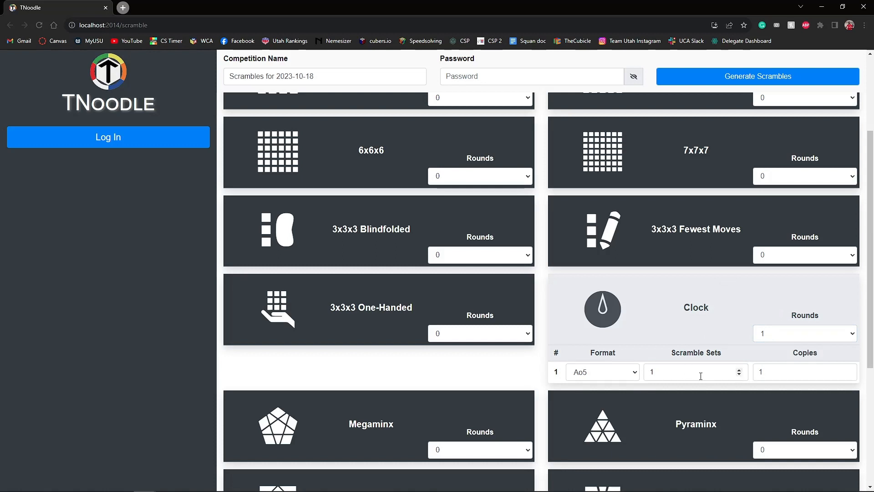
Step: Set the Clock round's scramble sets to 5 and check its format options, keeping Ao5
click(738, 370)
click(738, 370)
click(739, 369)
click(739, 370)
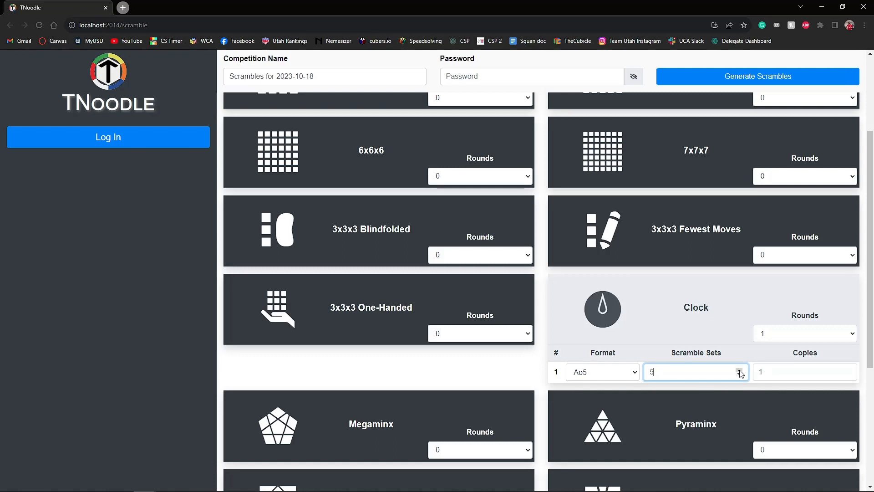
click(739, 370)
click(739, 370)
click(739, 370)
click(740, 370)
click(739, 370)
click(739, 370)
click(739, 371)
click(740, 370)
double_click(653, 376)
key(BackSpace)
text(5)
click(673, 329)
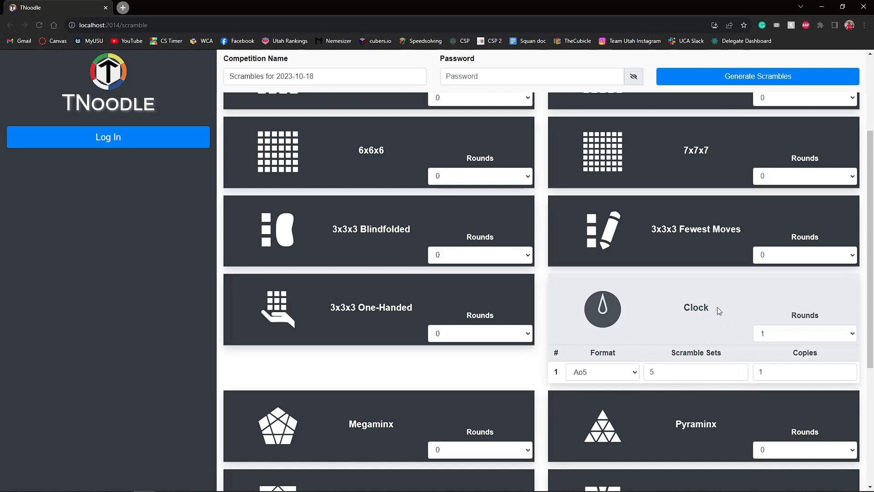
click(626, 373)
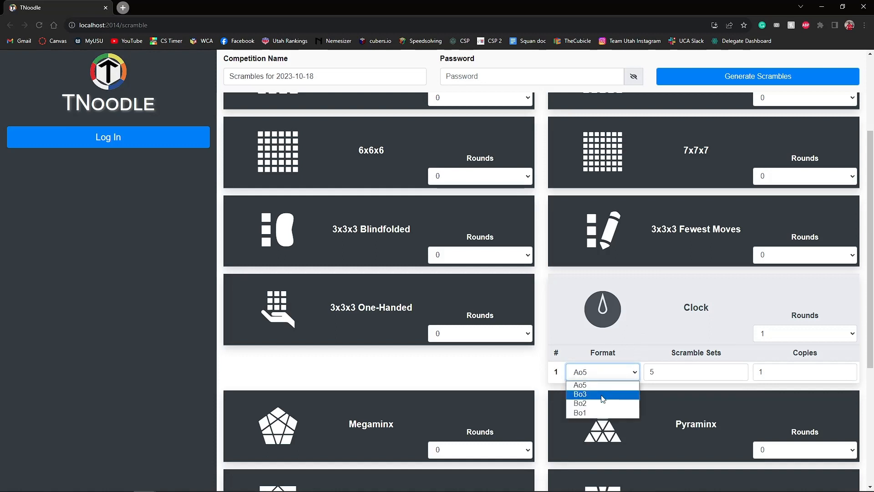
click(635, 375)
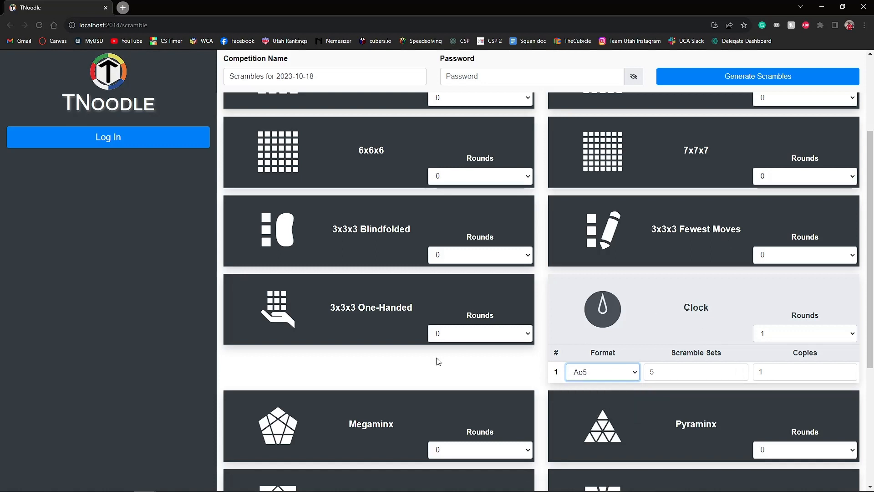
Step: Try one 6x6x6 round, look at its format options, and reset the event to 0 rounds
scroll(438, 361, up, 1)
click(438, 220)
click(456, 242)
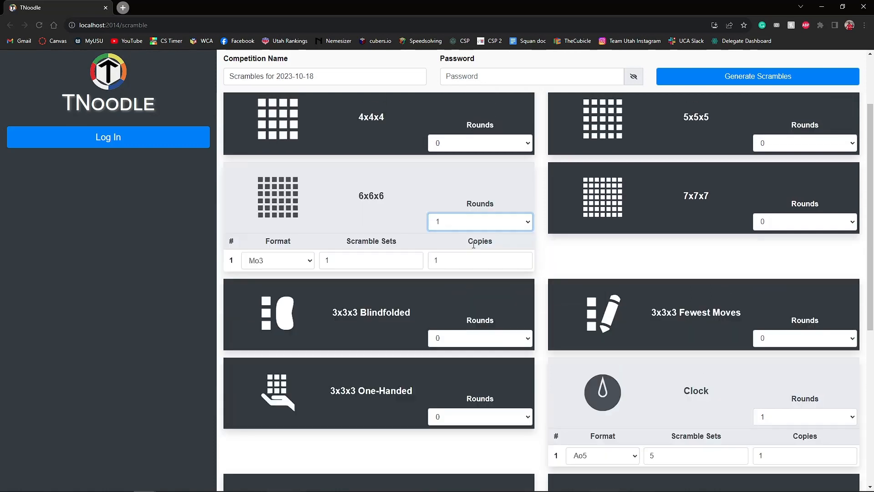
click(279, 261)
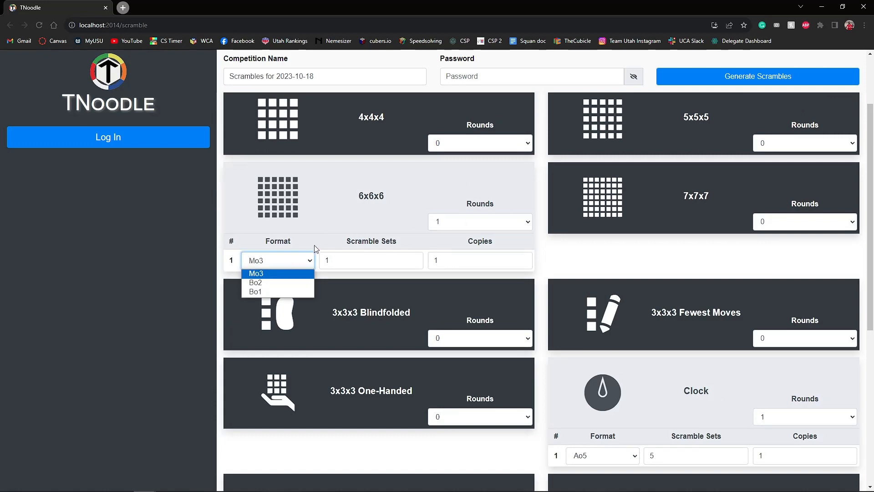
click(301, 262)
click(483, 226)
click(437, 235)
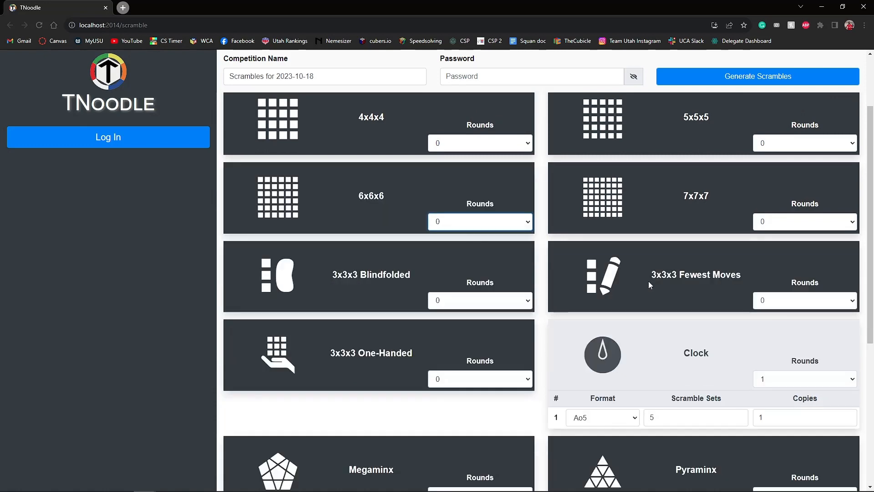
Step: Add one 3x3x3 Multiple Blindfolded round and set its number of scrambles to 45
scroll(683, 236, down, 5)
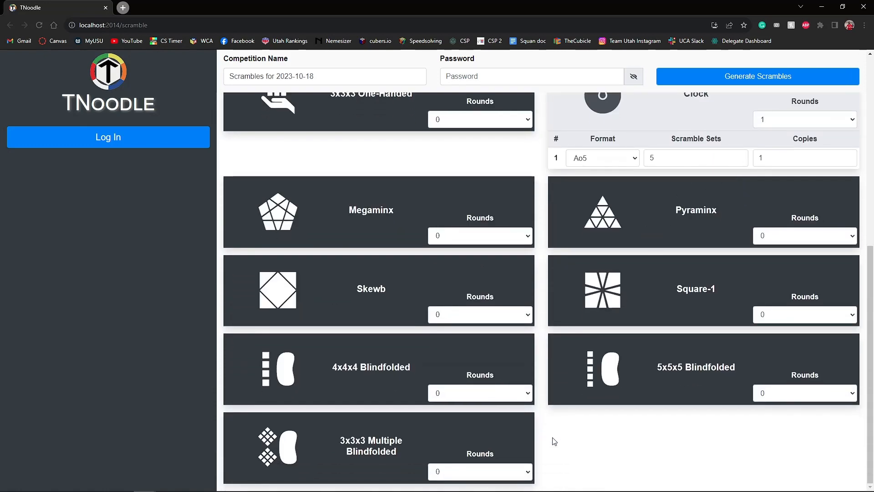
click(515, 472)
click(486, 429)
scroll(562, 308, down, 2)
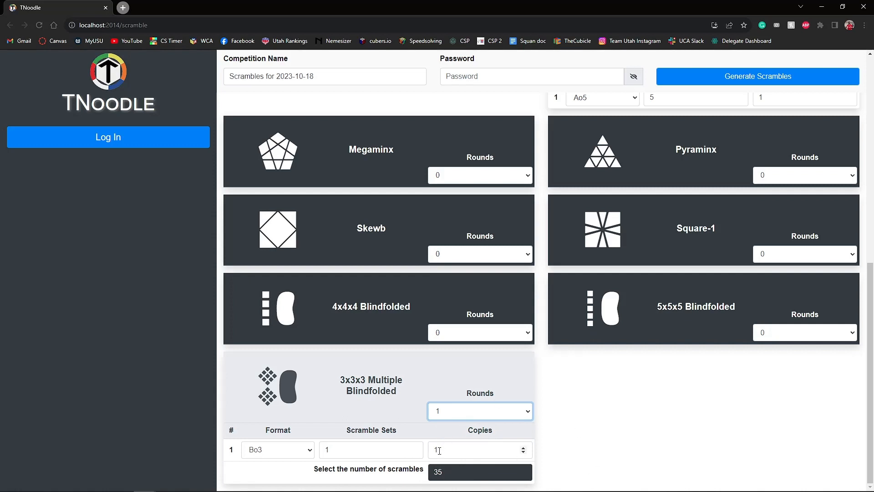
click(457, 479)
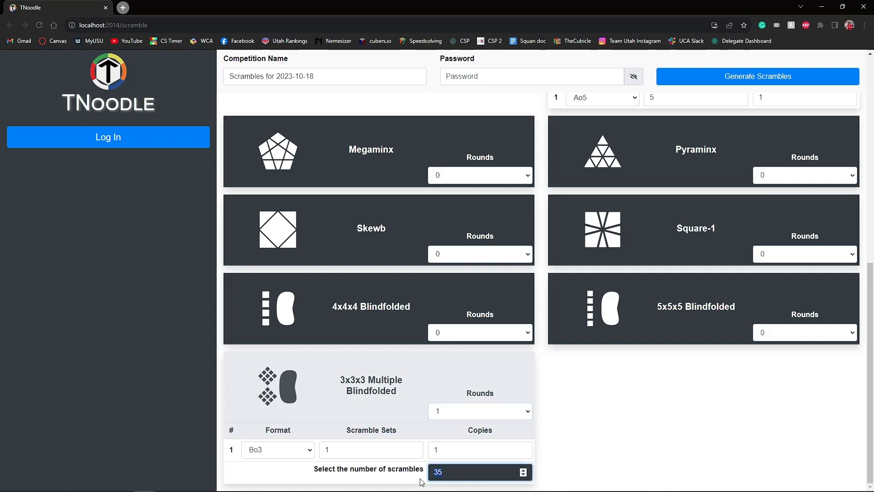
key(BackSpace)
text(45)
Step: Set the format of the 3x3x3 Multiple Blindfolded round to Bo1
click(284, 456)
click(264, 462)
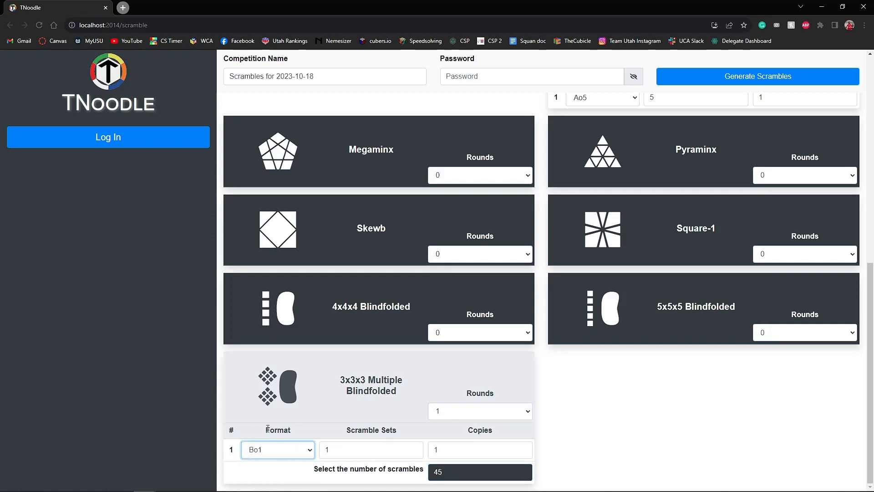
click(310, 451)
click(296, 483)
click(309, 454)
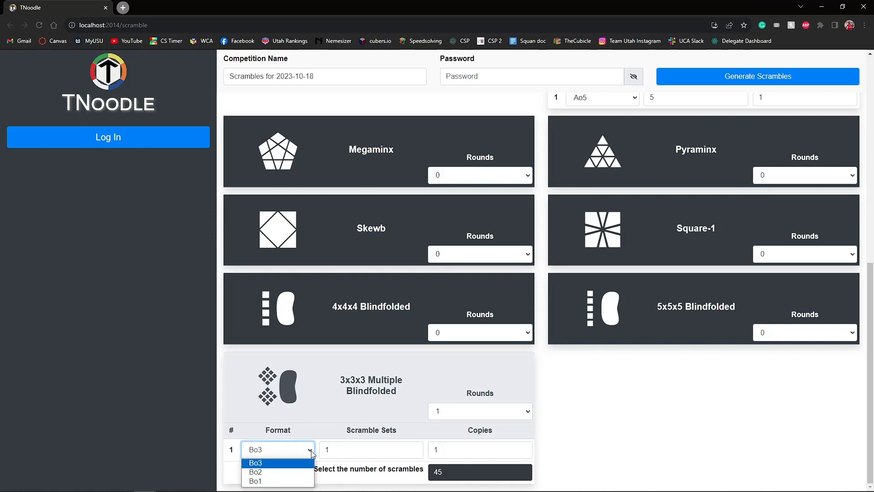
click(274, 464)
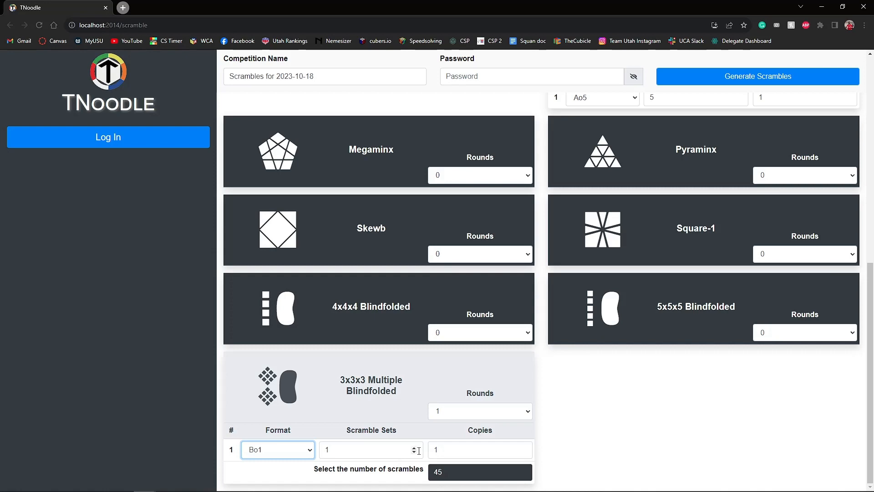
Step: Raise the 3x3x3 Multiple Blindfolded scramble sets to 3 and lower them back to 1
click(414, 447)
click(413, 447)
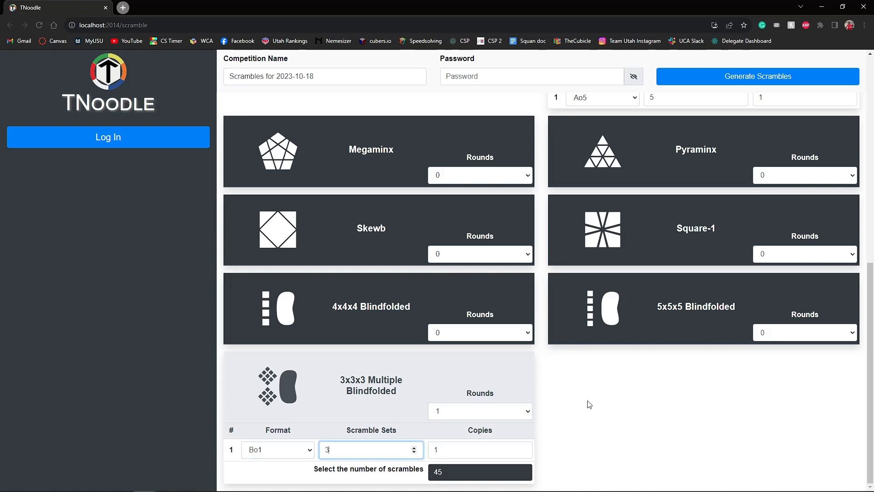
click(415, 452)
click(415, 452)
Step: Remove the 3x3x3 Multiple Blindfolded event by setting its rounds to 0
click(485, 410)
click(482, 434)
click(483, 411)
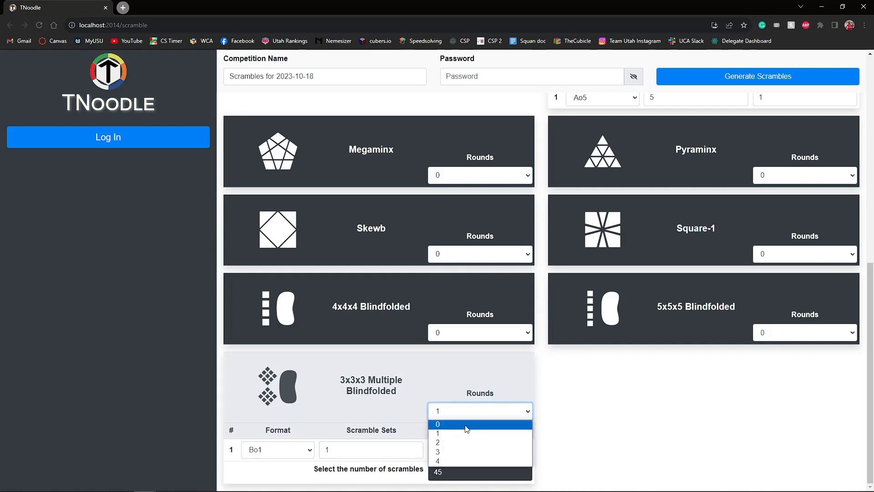
click(501, 422)
Step: Generate and download the scrambles, and open the browser's recent downloads list
scroll(571, 289, up, 4)
scroll(578, 297, up, 4)
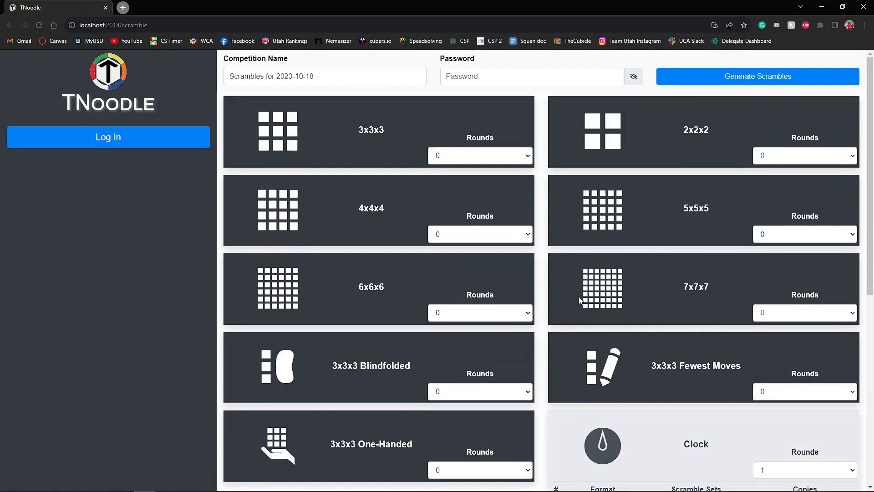
scroll(551, 196, down, 6)
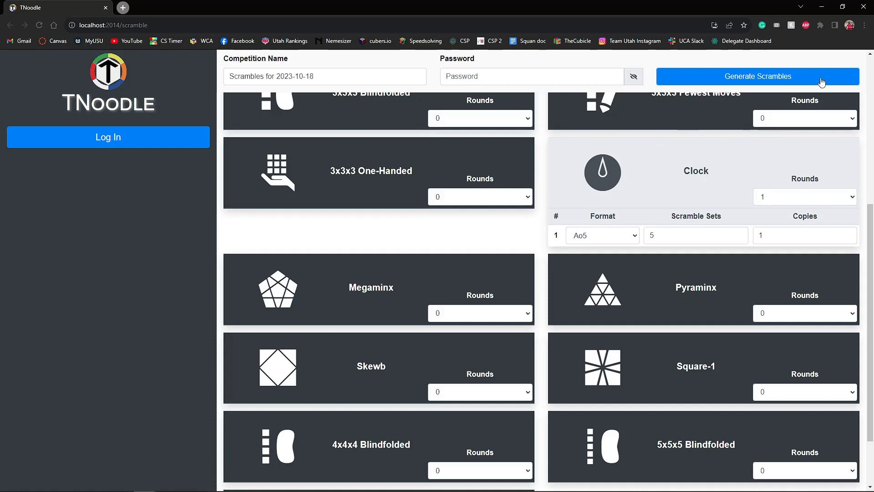
click(760, 78)
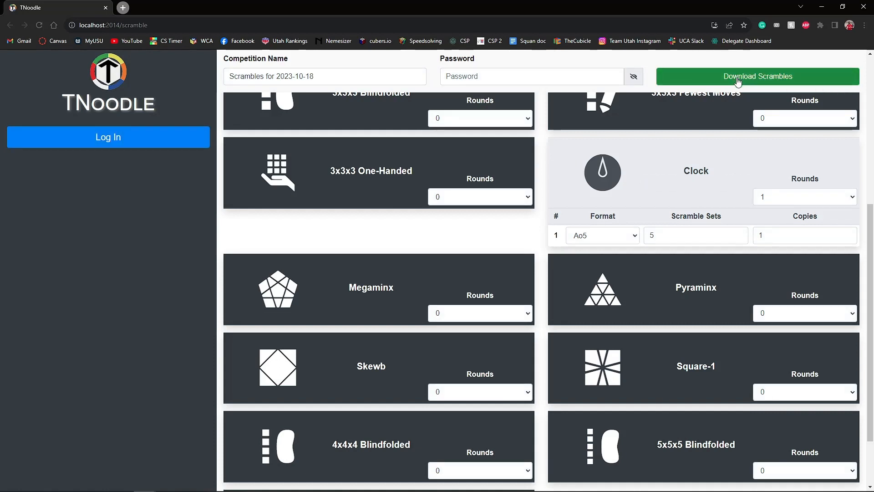
click(764, 81)
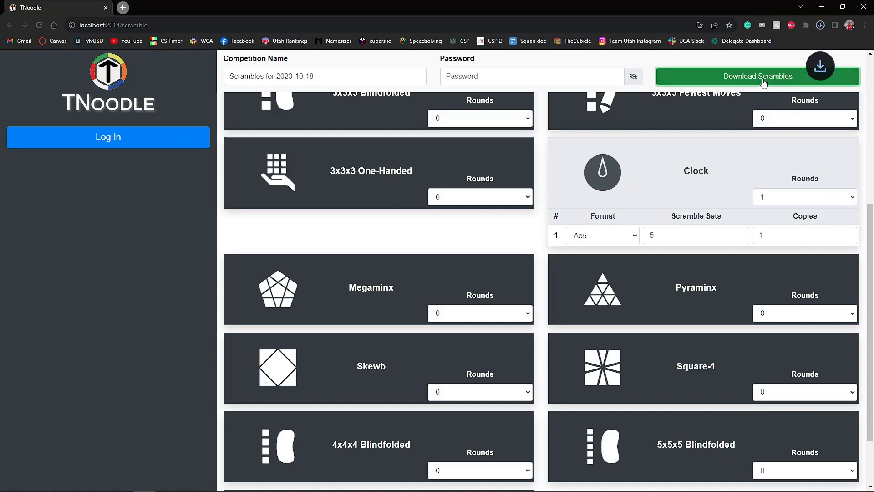
click(819, 26)
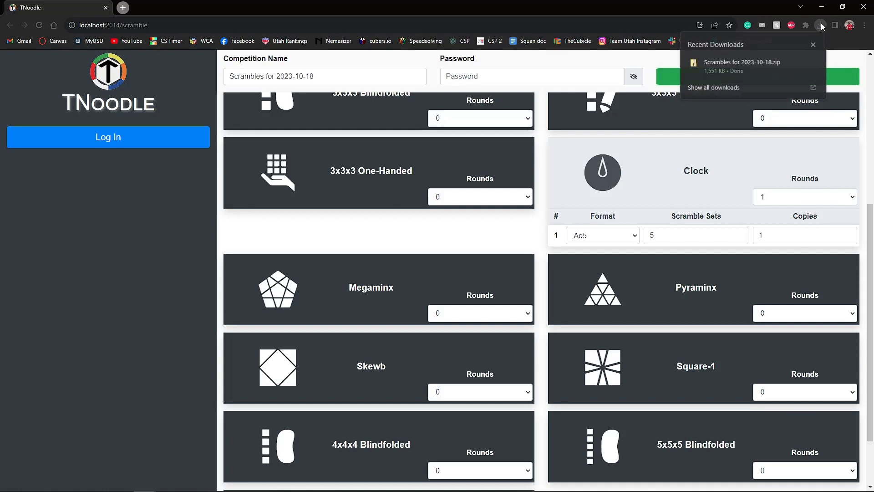
Step: Open the downloaded scrambles archive in File Explorer, and open the Clock Round 1 Scramble Set A PDF from its Computer Display PDFs archive
click(747, 64)
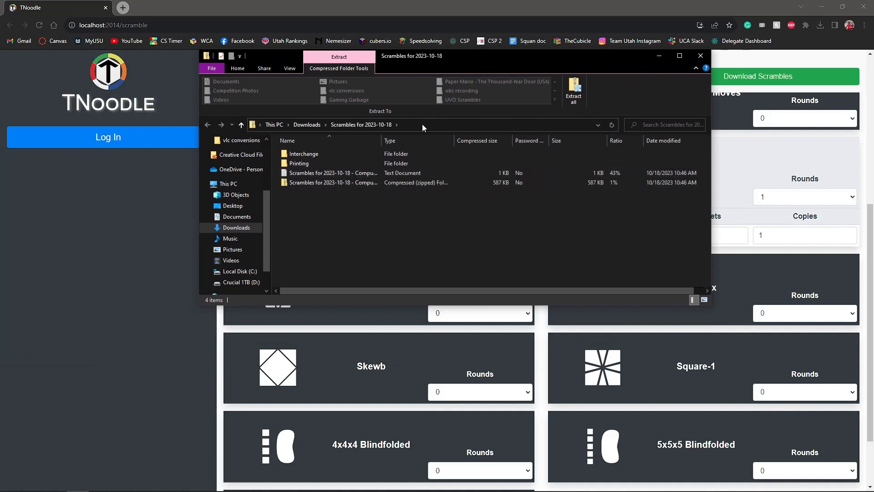
drag(465, 64, 518, 75)
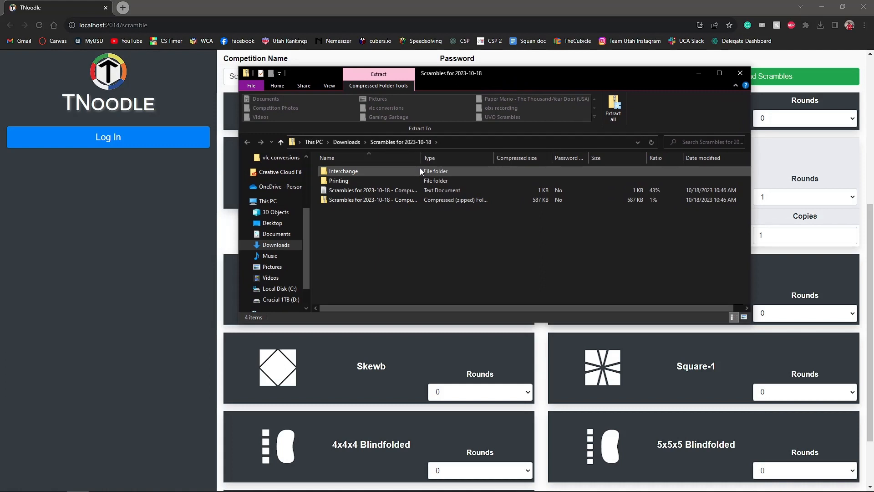
double_click(379, 200)
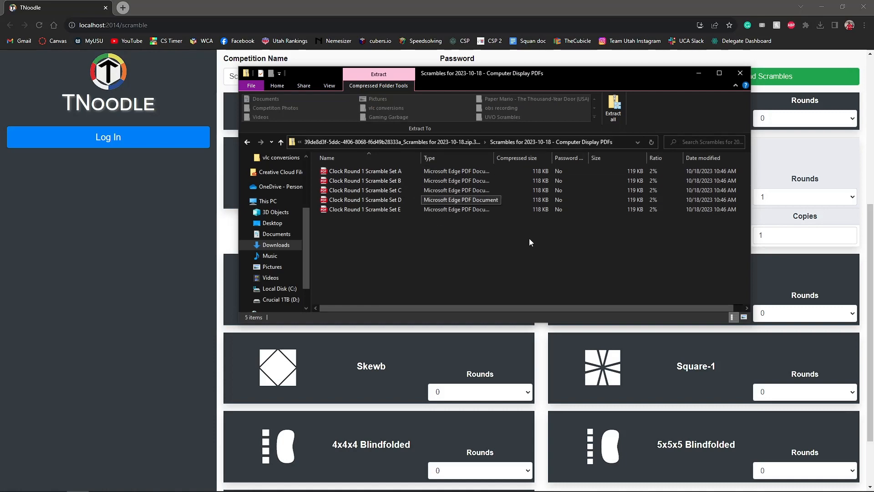
double_click(400, 170)
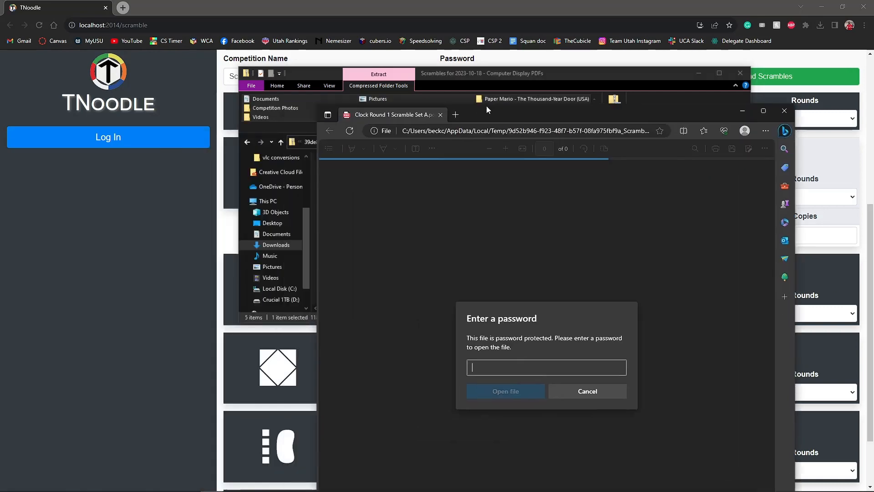
Step: Move the File Explorer window clear of the PDF window, and minimize the PDF window without entering a password
drag(316, 75, 75, 27)
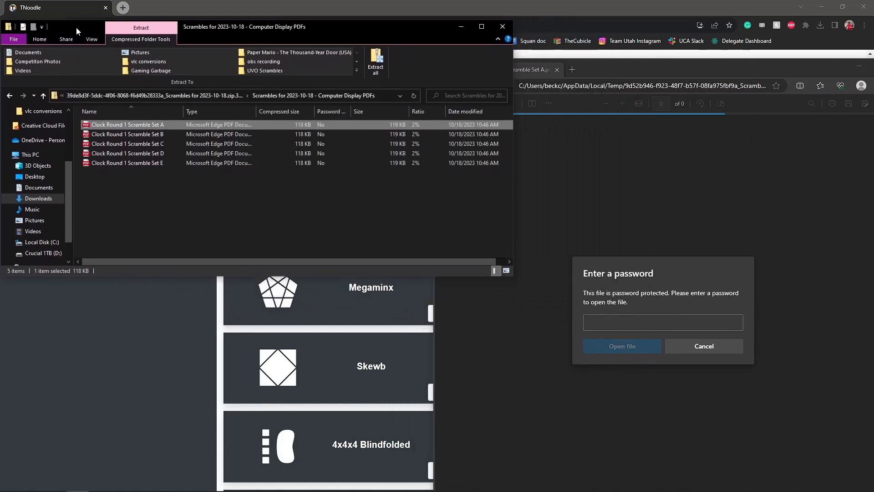
double_click(615, 72)
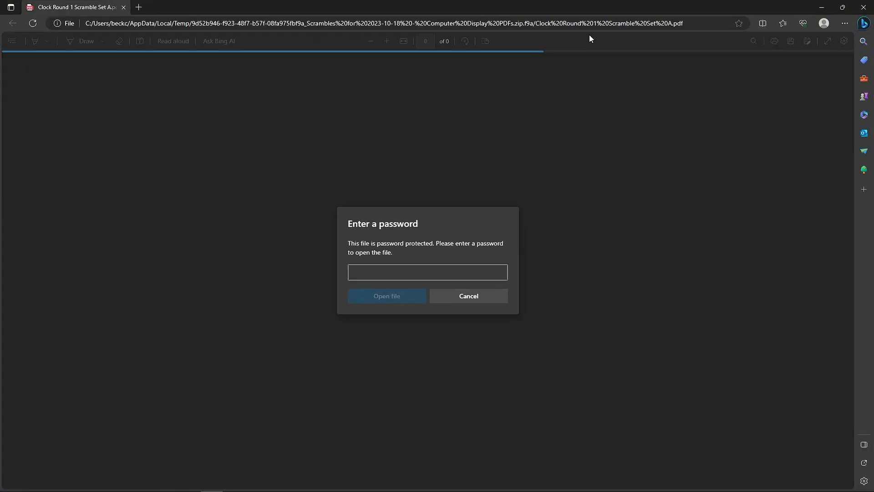
click(847, 8)
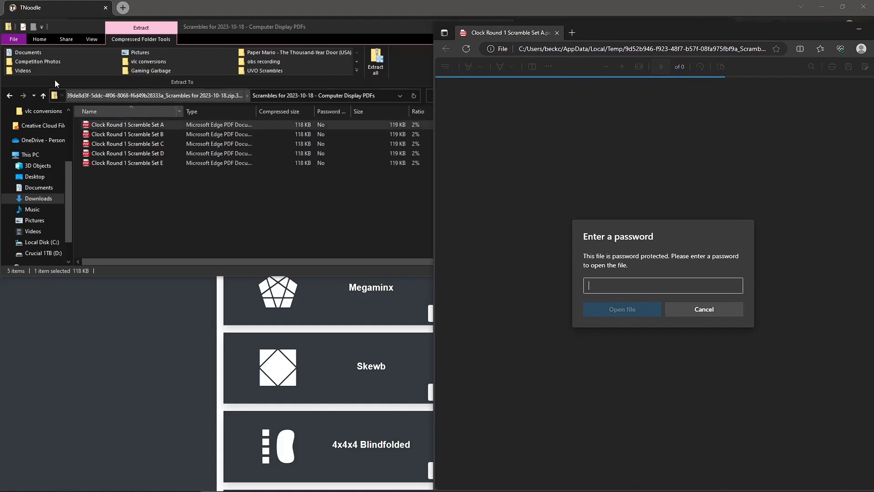
click(859, 29)
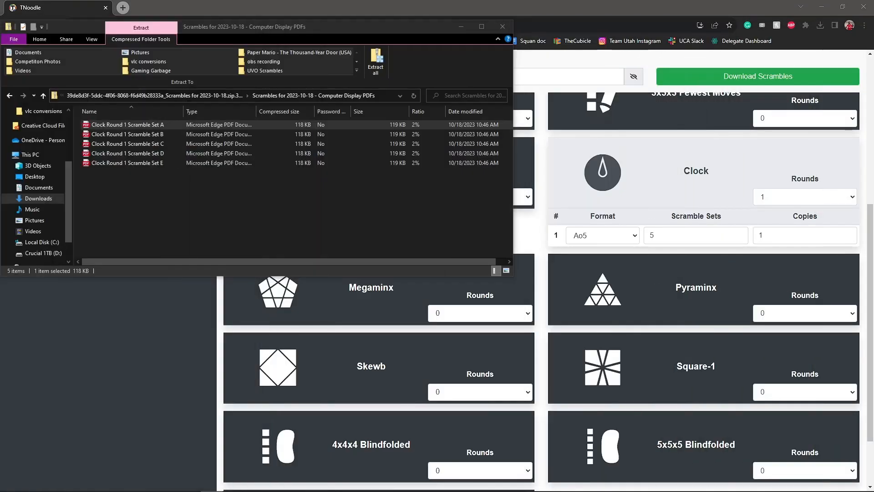
Step: Open Clock Round 1 Scramble Set A from the archive's Printing > Scramble Sets folder and examine its scrambles through the extras
click(9, 95)
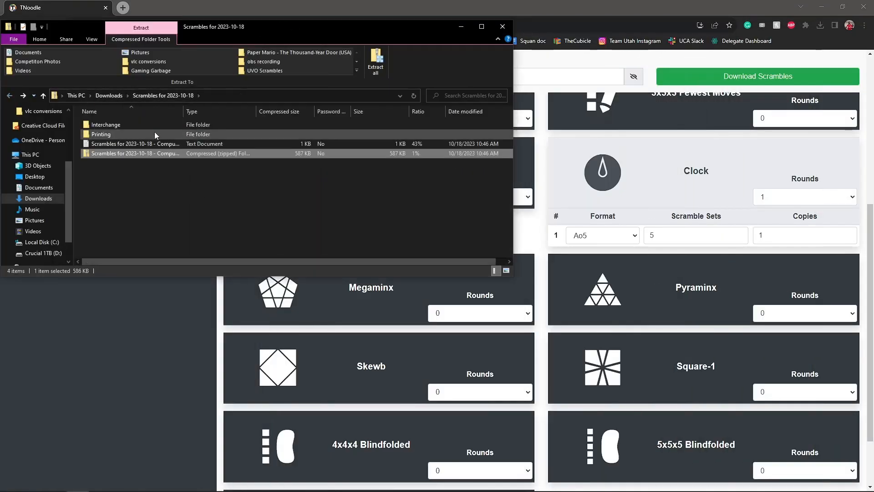
double_click(176, 133)
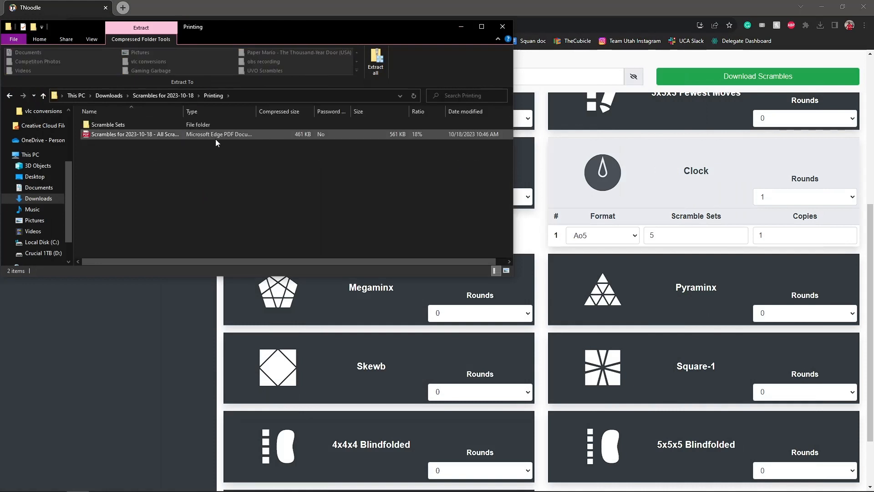
double_click(155, 124)
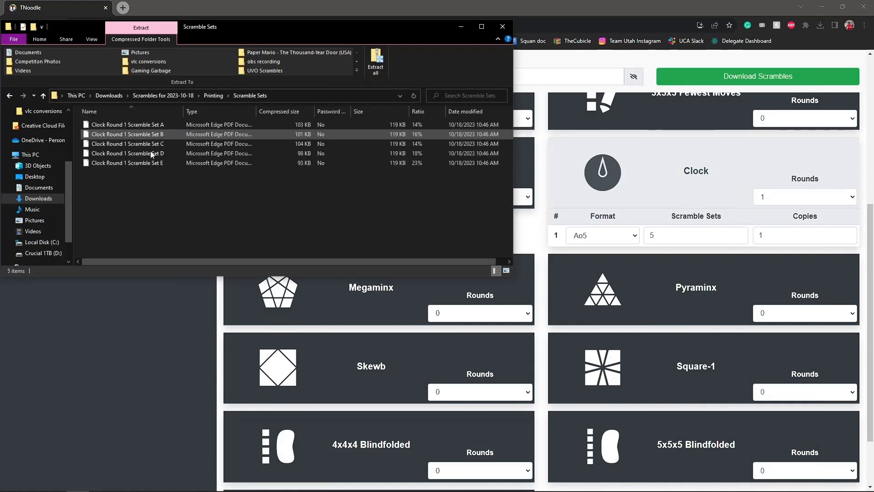
click(236, 128)
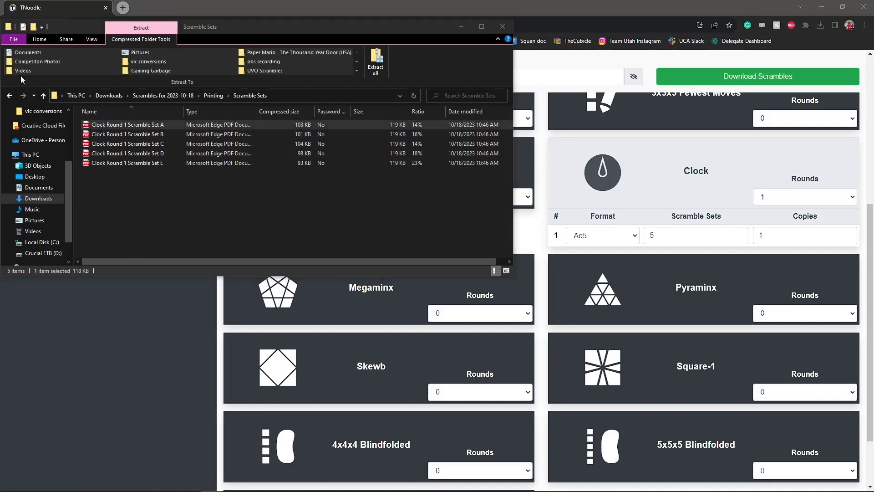
drag(0, 98, 651, 3)
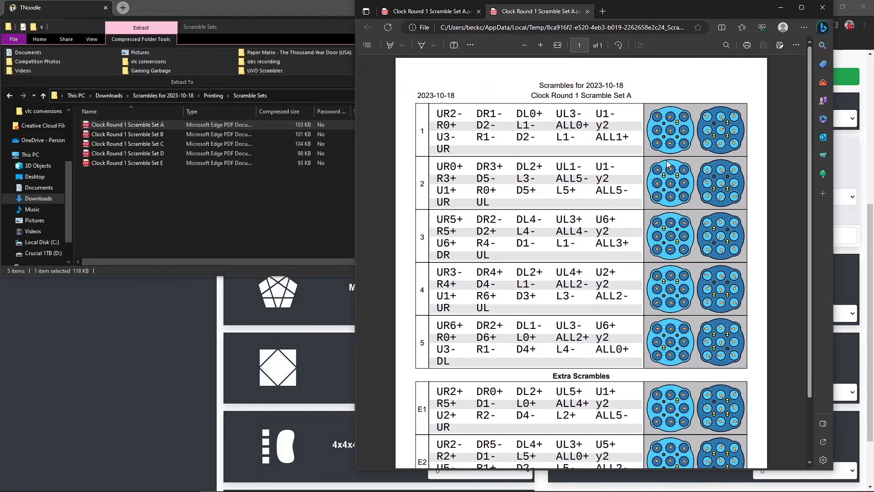
scroll(683, 221, down, 2)
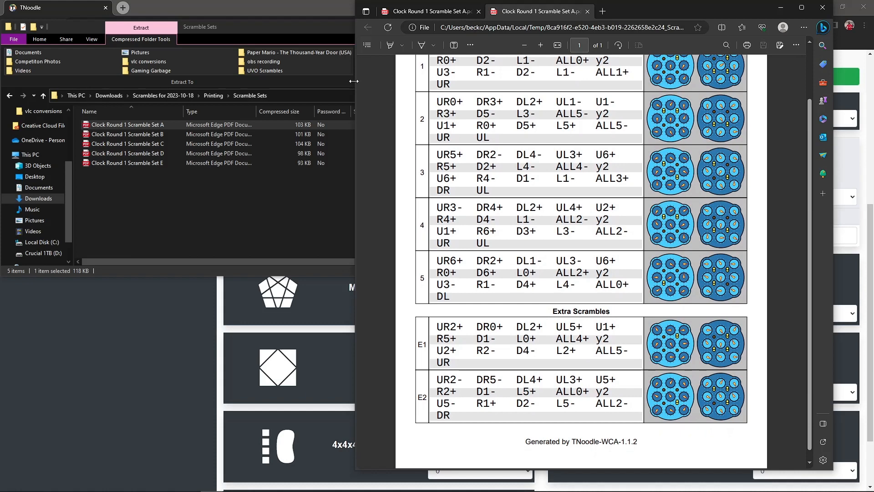
Step: Switch to the password-protected Scramble Set A tab for comparison, and return File Explorer to the archive's top-level folder
double_click(300, 139)
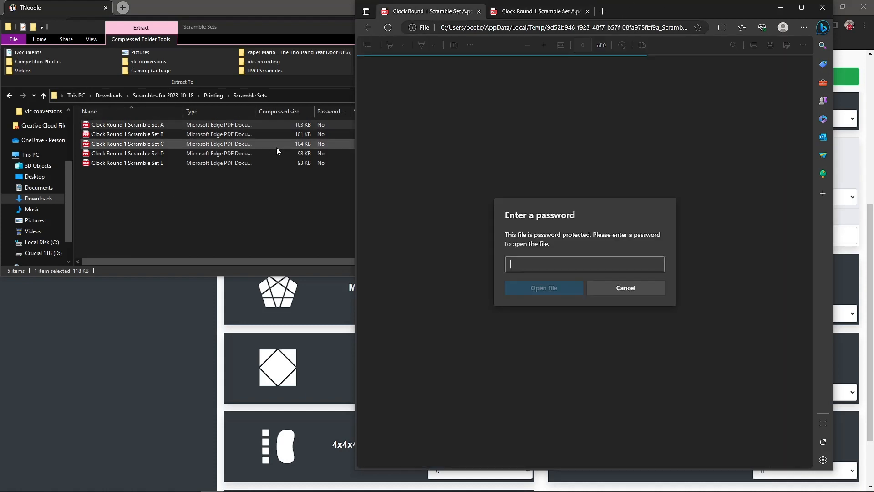
click(196, 218)
click(9, 96)
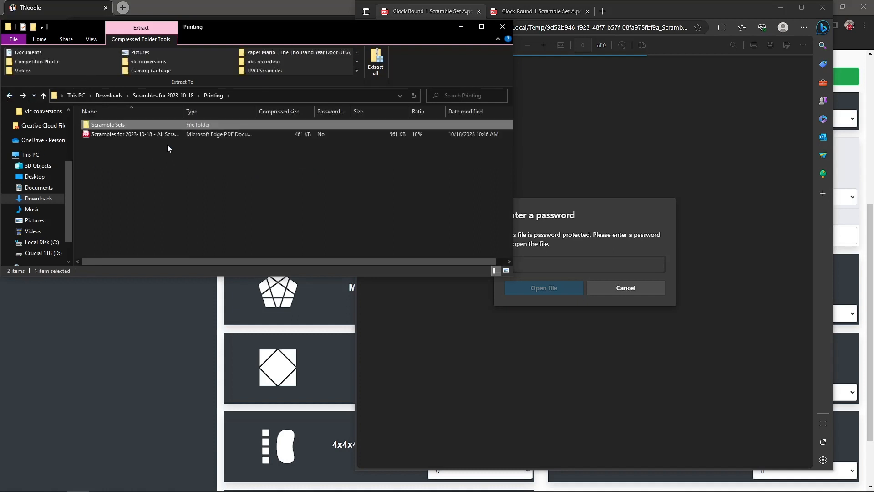
click(10, 95)
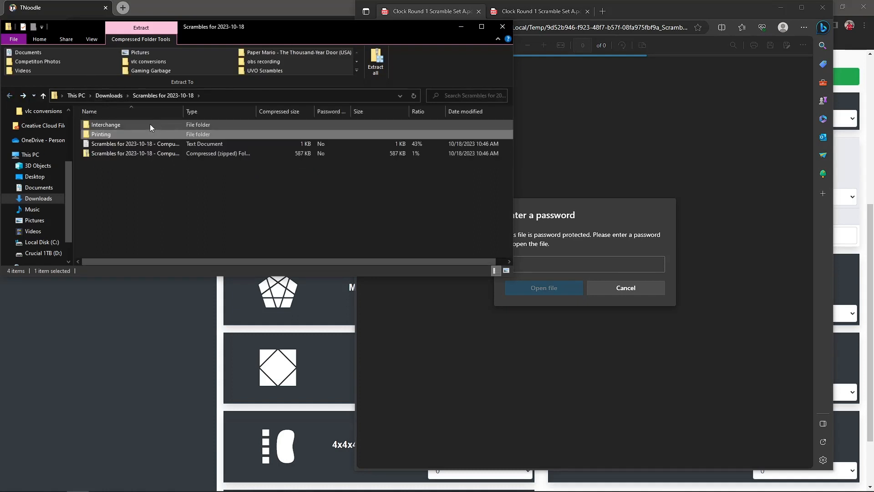
Step: Examine the Interchange folder and its txt subfolder, and return to the archive's top-level folder
double_click(149, 124)
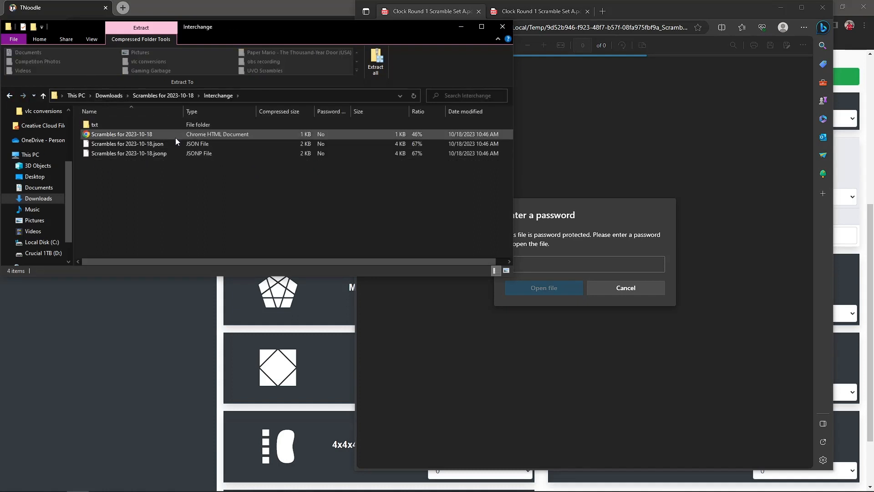
double_click(174, 125)
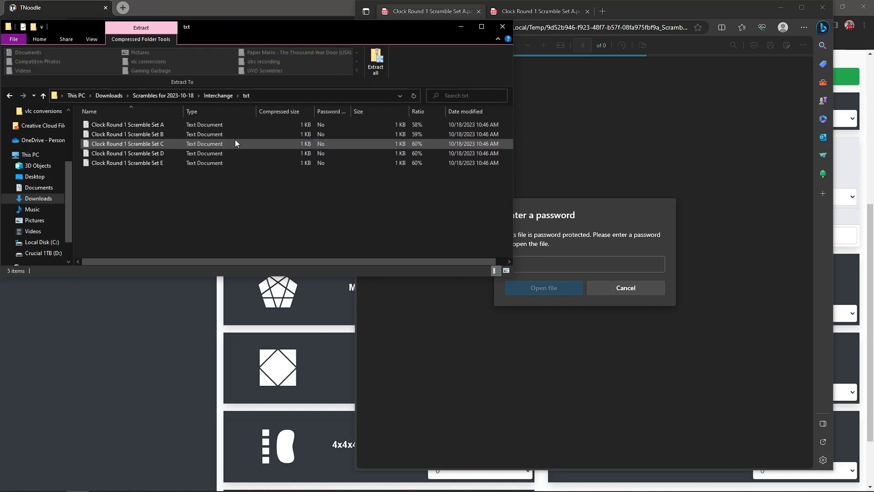
click(10, 96)
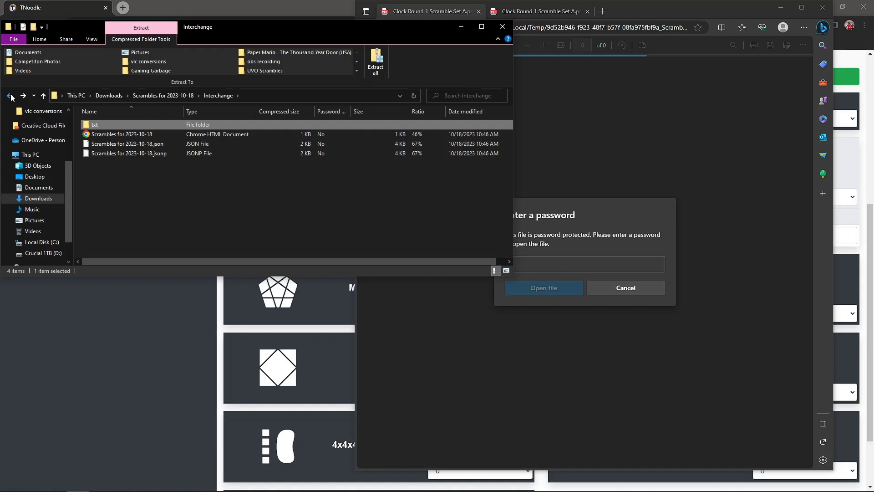
click(10, 96)
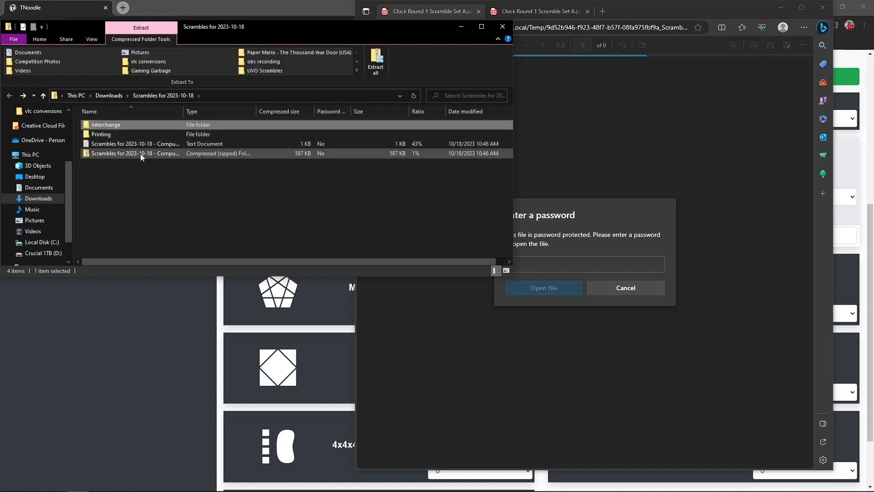
Step: Open the Computer Display PDF Passcodes text file, read the scramble set passcodes, and close the file
double_click(137, 145)
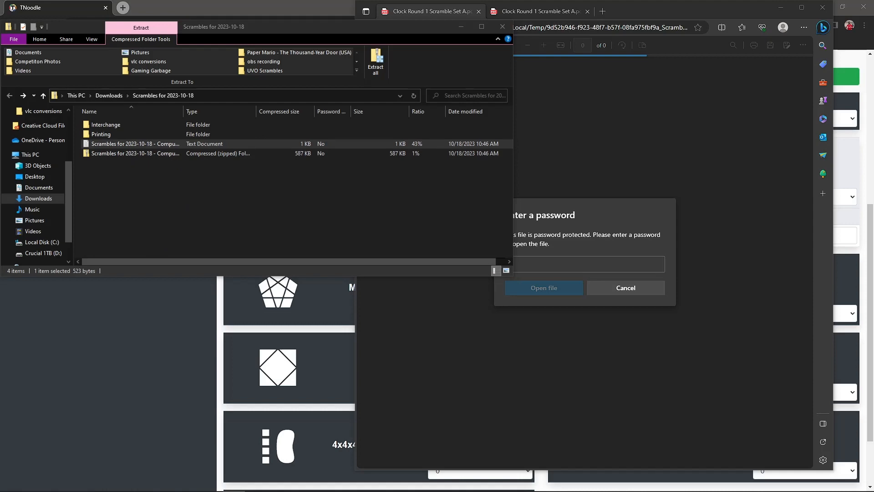
drag(0, 98, 321, 156)
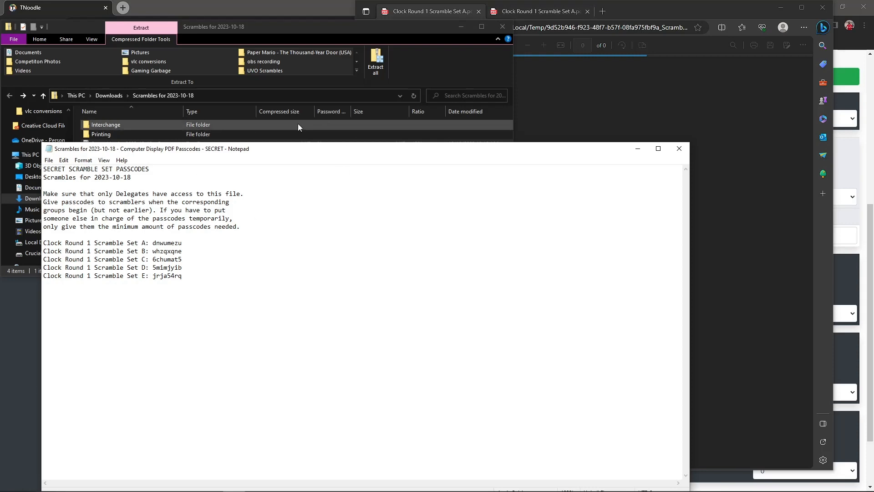
click(679, 148)
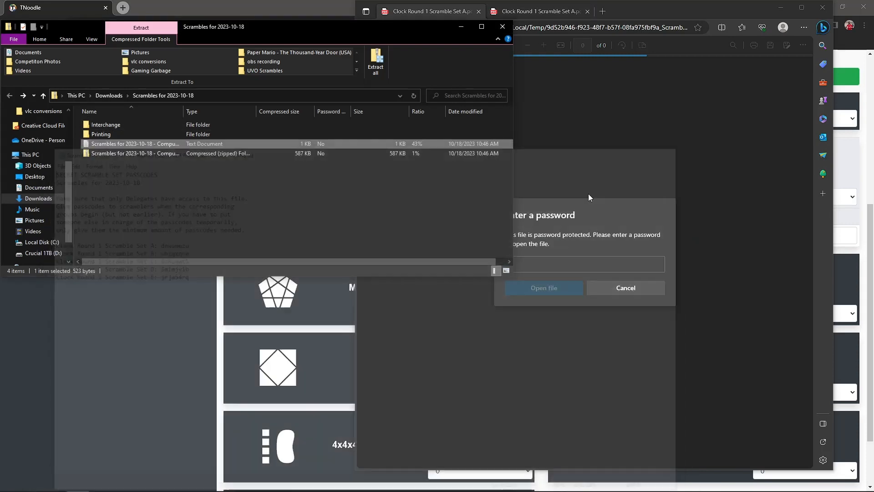
Step: Check the Scramble Sets folder inside Printing once more, and close the File Explorer window
double_click(197, 133)
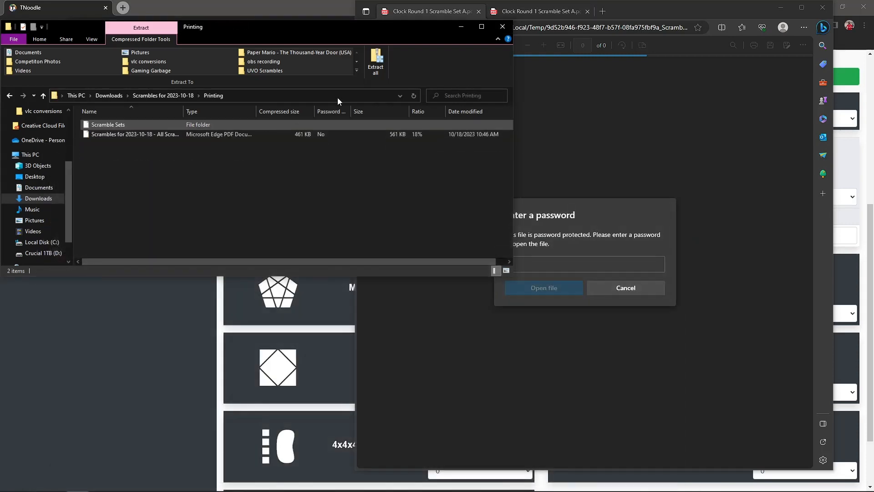
double_click(212, 126)
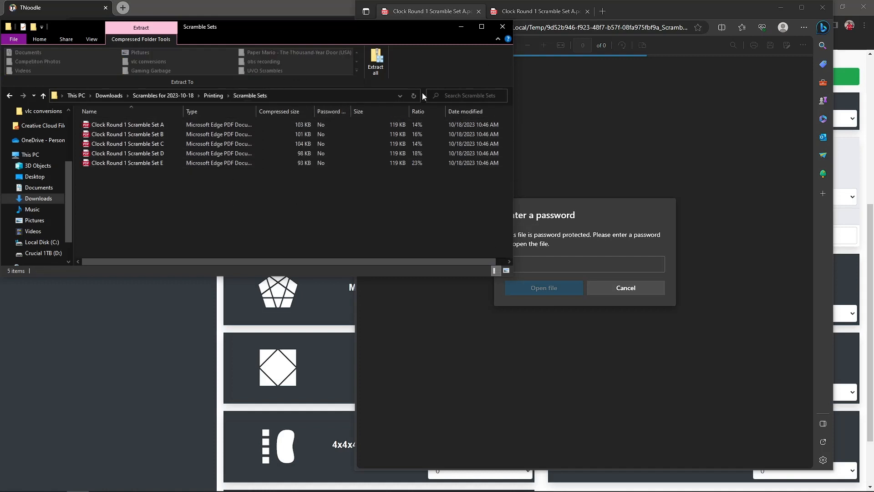
click(505, 27)
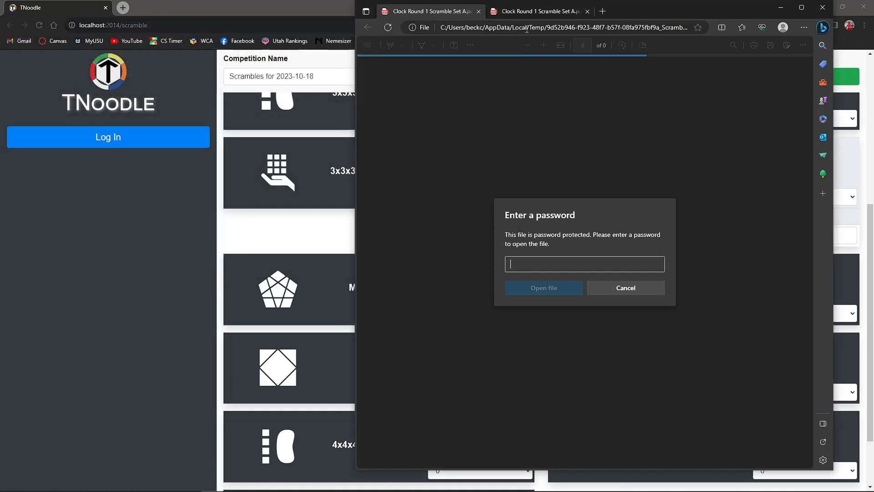
Step: Close the password-protected PDF tab, review the printable Clock Round 1 Scramble Set A sheet including its extra scrambles, and close the PDF window
click(479, 11)
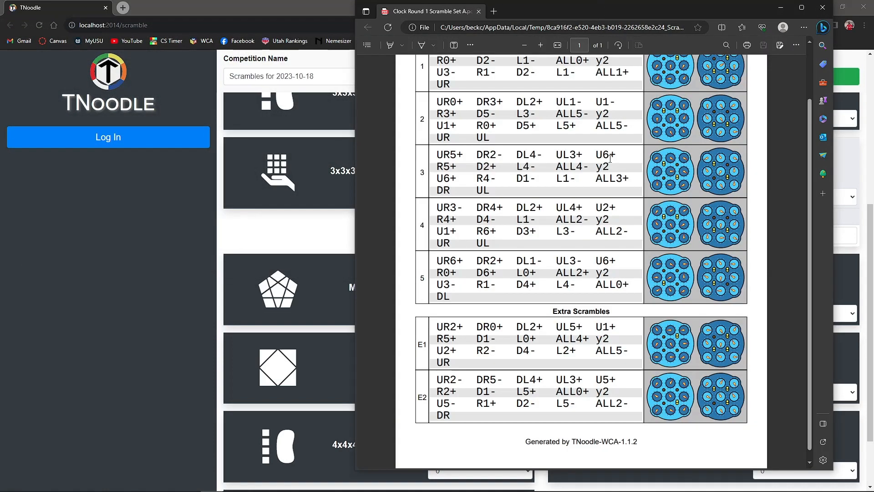
scroll(610, 158, up, 2)
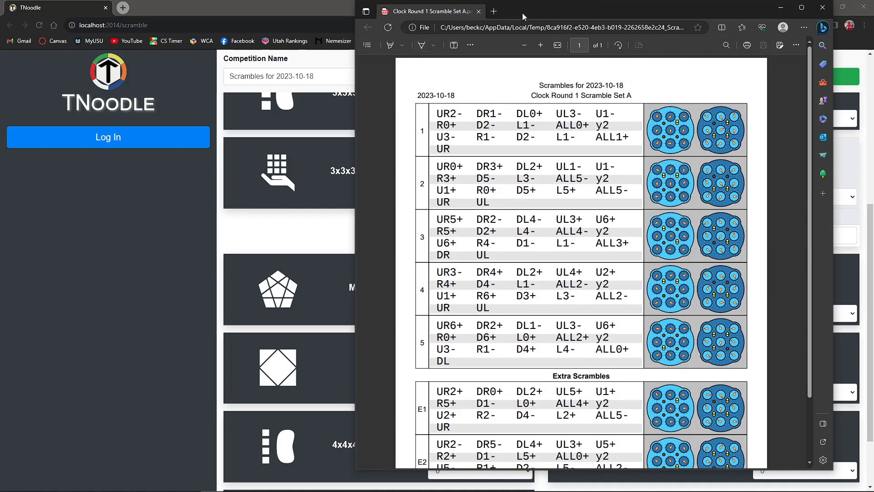
drag(523, 13, 392, 13)
scroll(330, 118, down, 3)
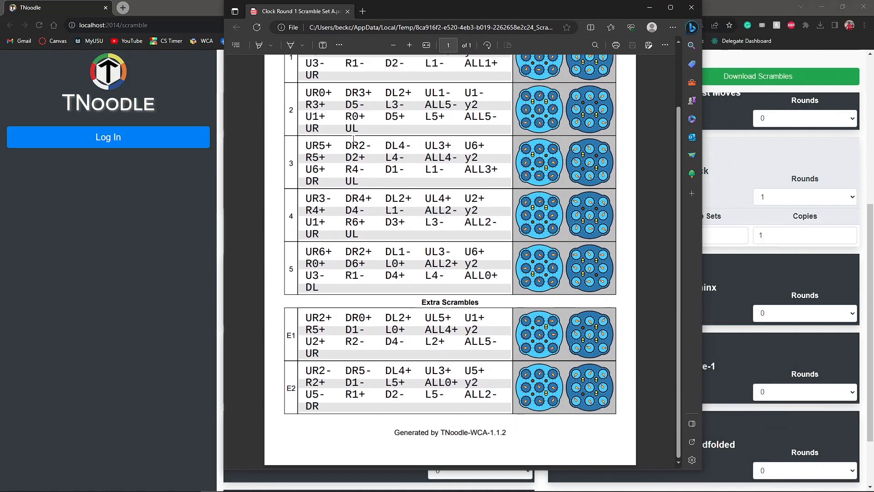
scroll(615, 149, up, 3)
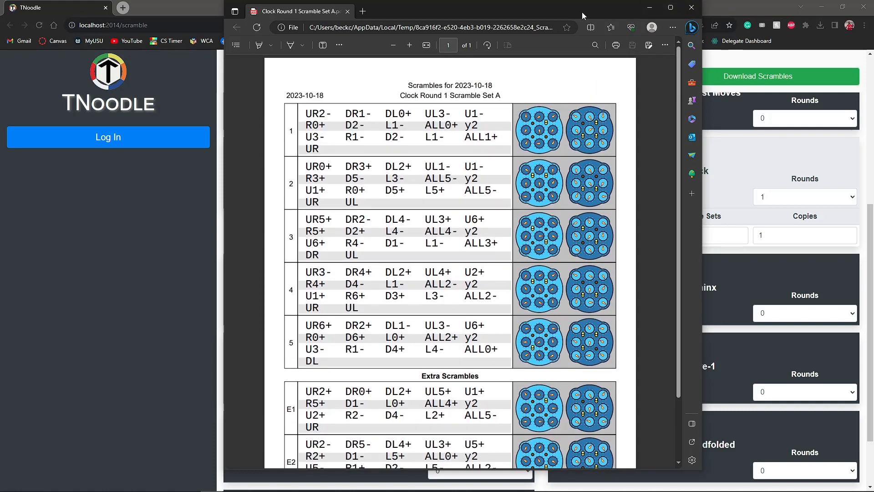
drag(583, 13, 532, 15)
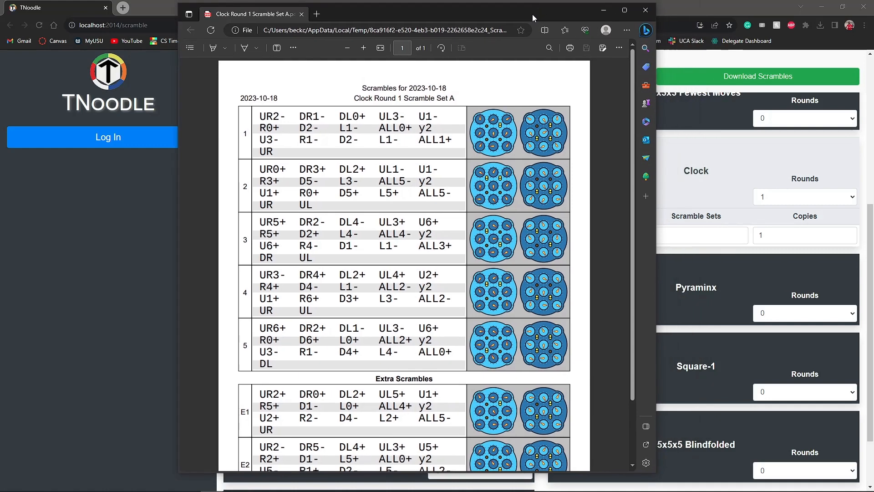
click(646, 10)
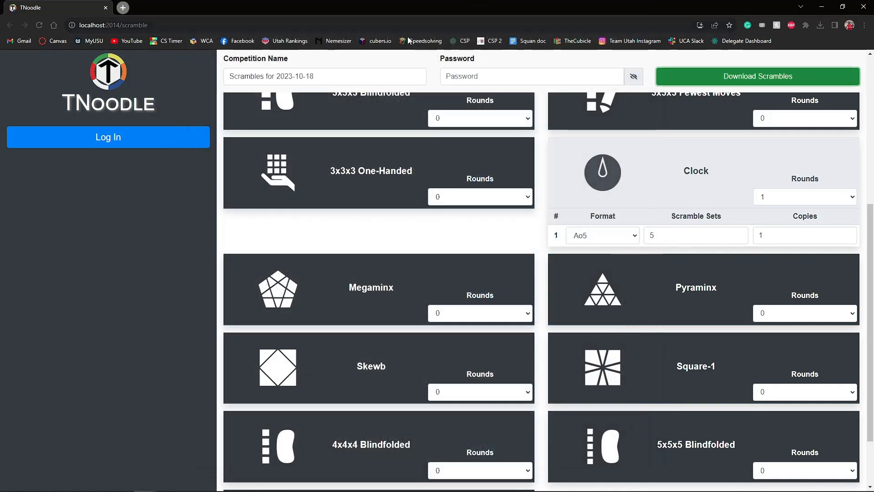
Step: Remove the Clock event in TNoodle by setting its rounds to 0
scroll(625, 239, up, 5)
scroll(625, 239, down, 7)
scroll(771, 195, up, 2)
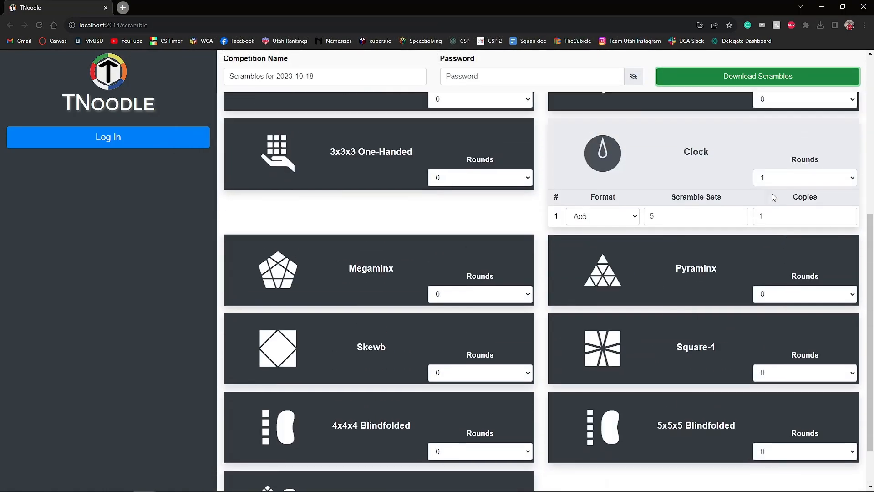
click(791, 212)
click(780, 224)
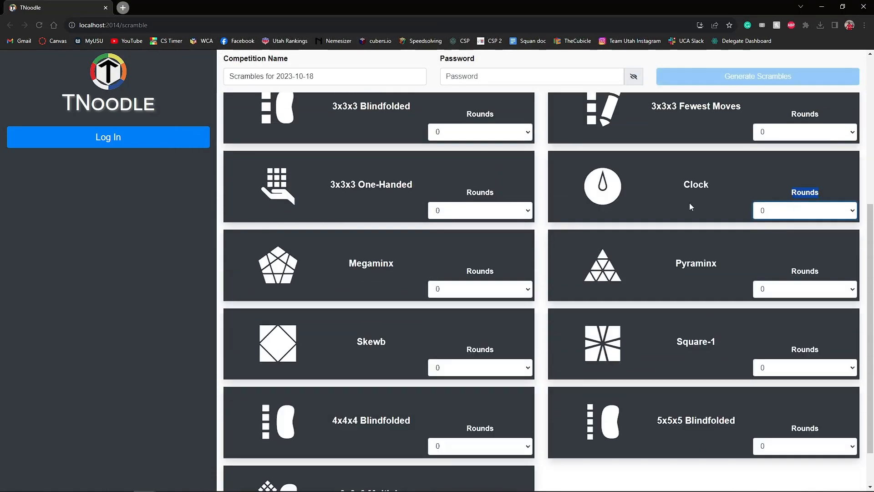
Step: Log in with the WCA account and load the Spooky Solving Idaho 2023 competition to check its imported events and rounds
scroll(689, 203, up, 6)
click(110, 139)
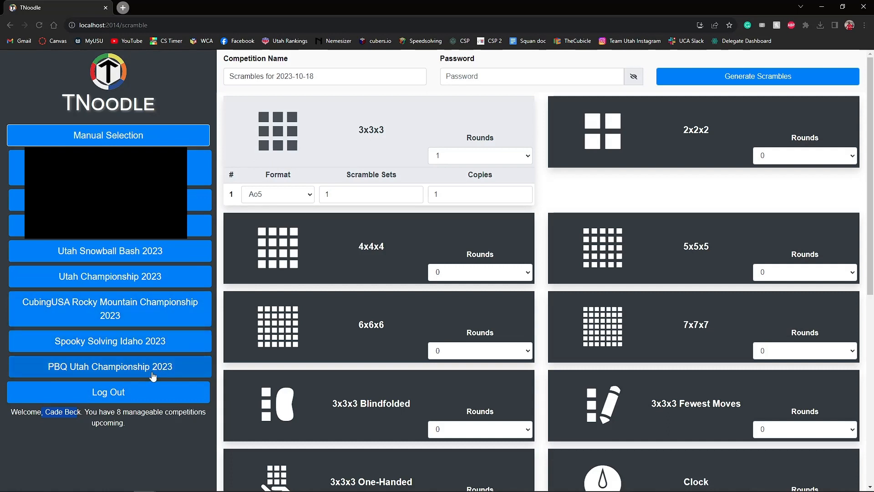
click(157, 343)
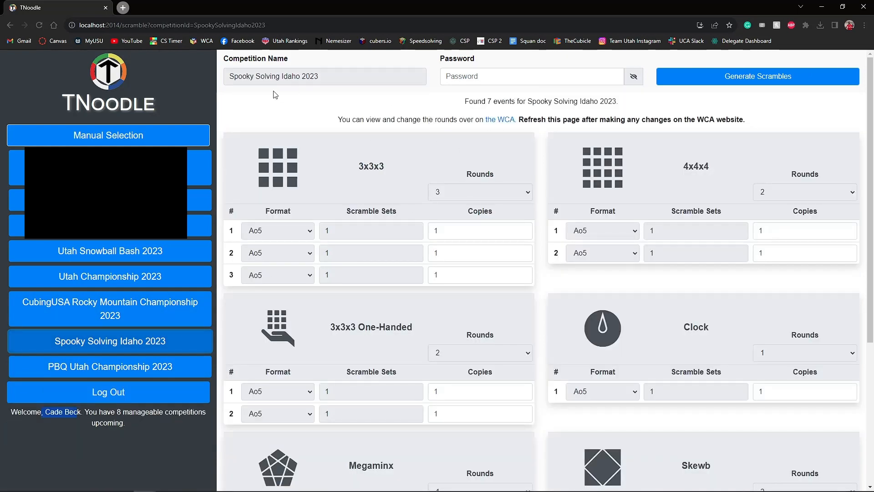
scroll(455, 135, down, 4)
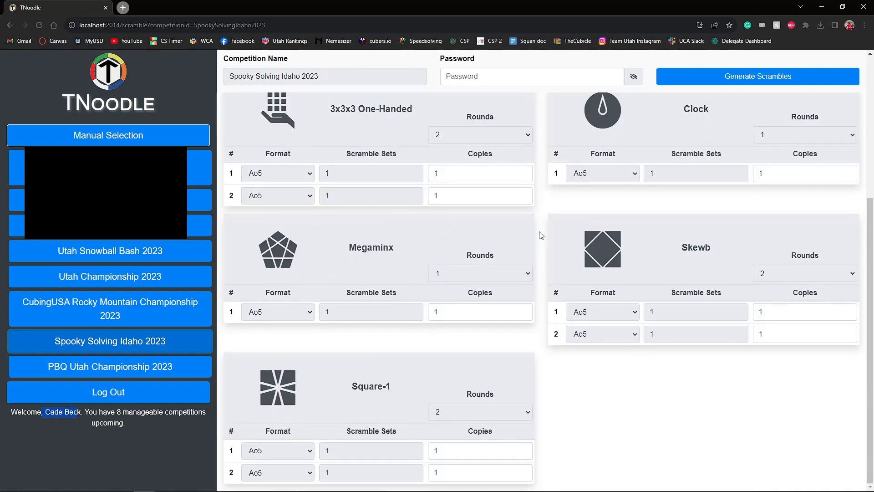
scroll(531, 328, up, 4)
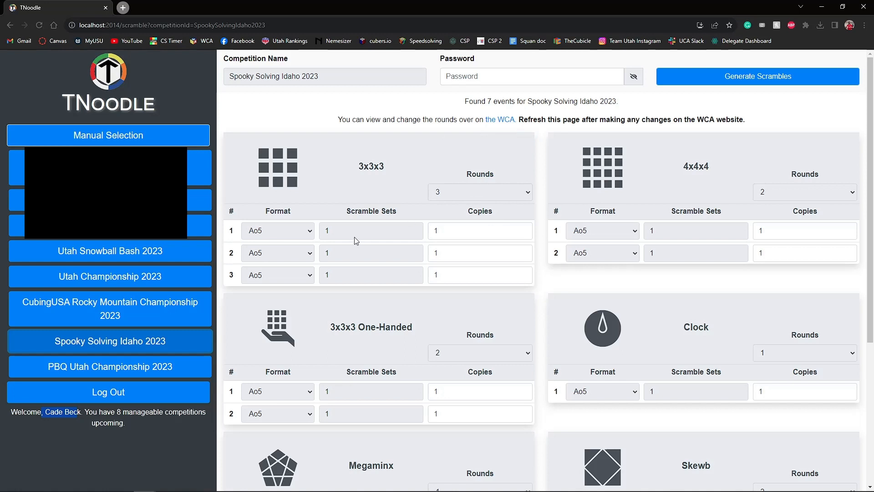
click(420, 235)
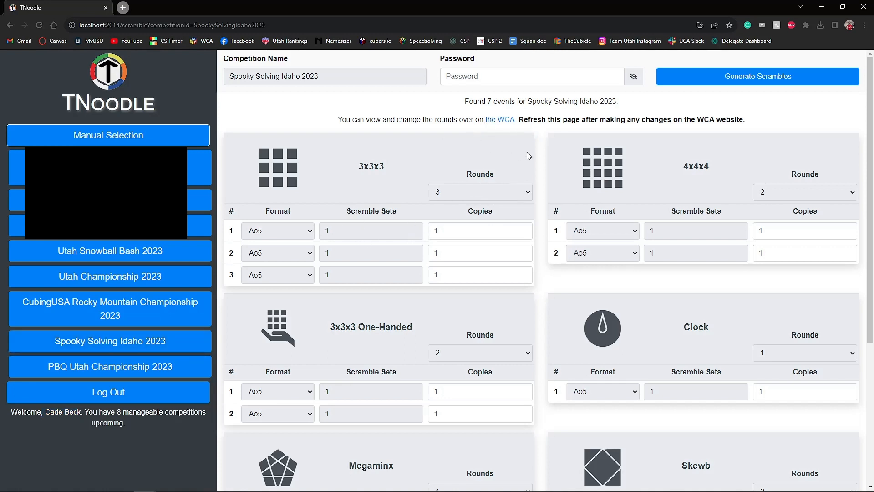
Step: Open the Spooky Solving Idaho 2023 event management page on the WCA website and look through its events
click(509, 120)
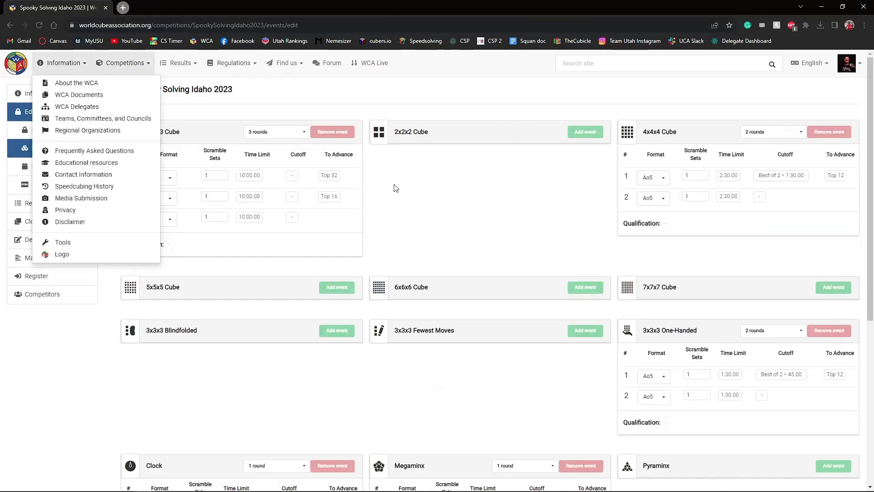
mouse_move(250, 11)
mouse_down()
mouse_move(240, 105)
mouse_move(285, 32)
mouse_move(260, 21)
mouse_up()
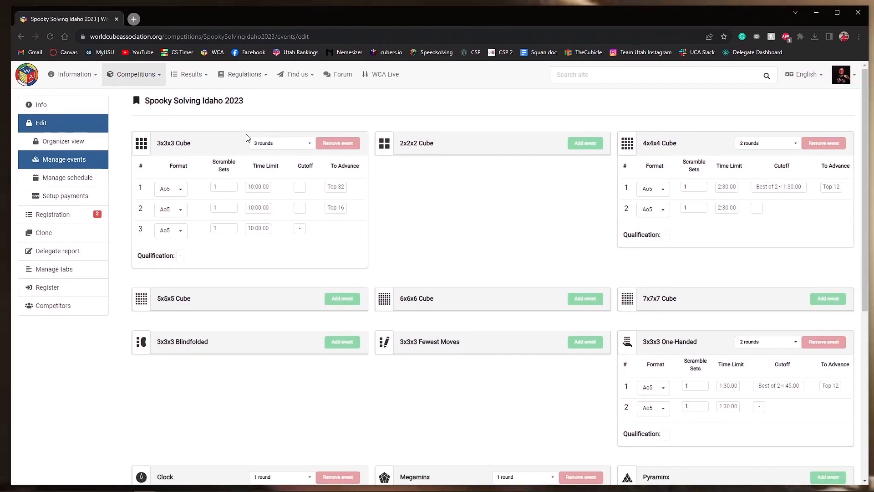
scroll(408, 197, down, 2)
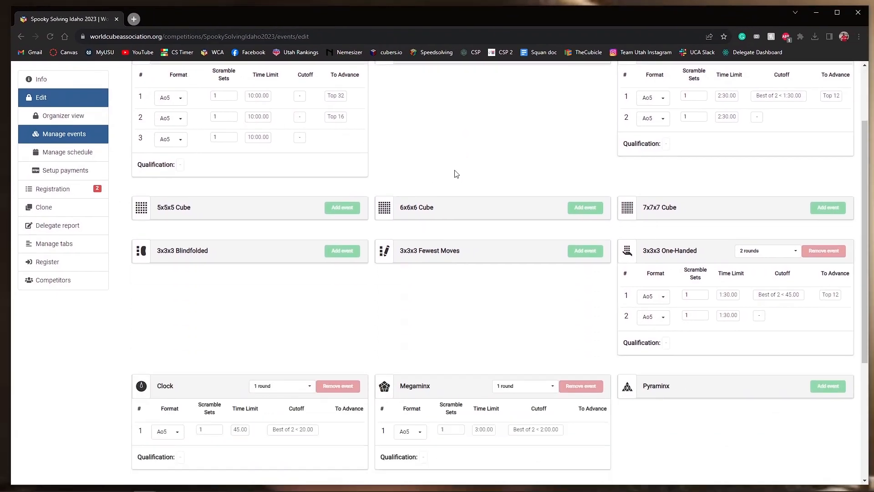
scroll(457, 174, down, 4)
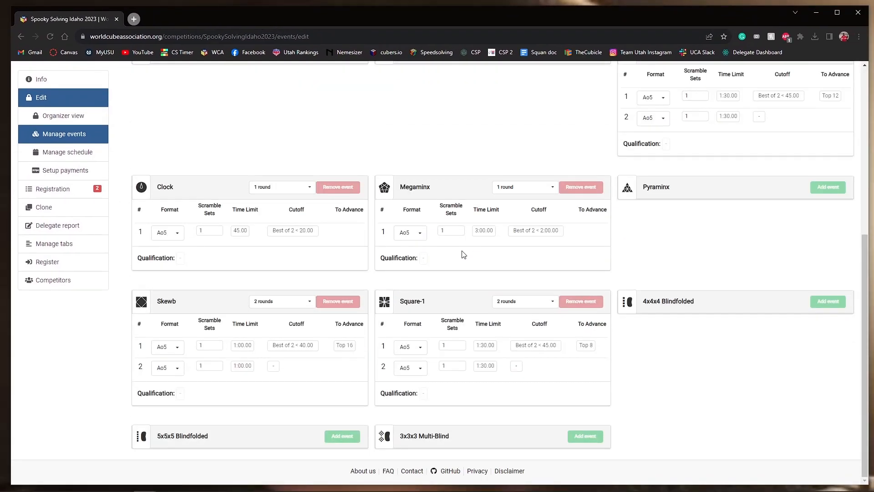
Step: Set the round 1 scramble sets to 3 for Clock, Megaminx, 3x3x3 One-Handed and 4x4x4 Cube
click(217, 229)
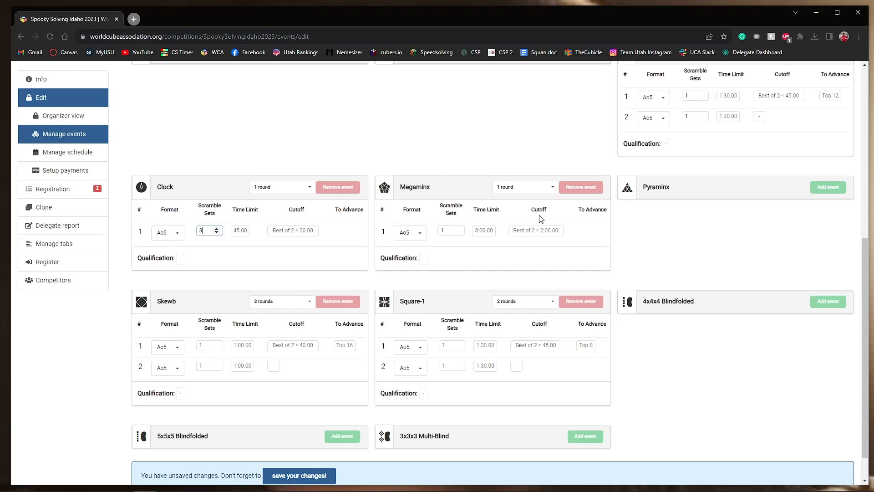
click(458, 229)
scroll(564, 314, up, 3)
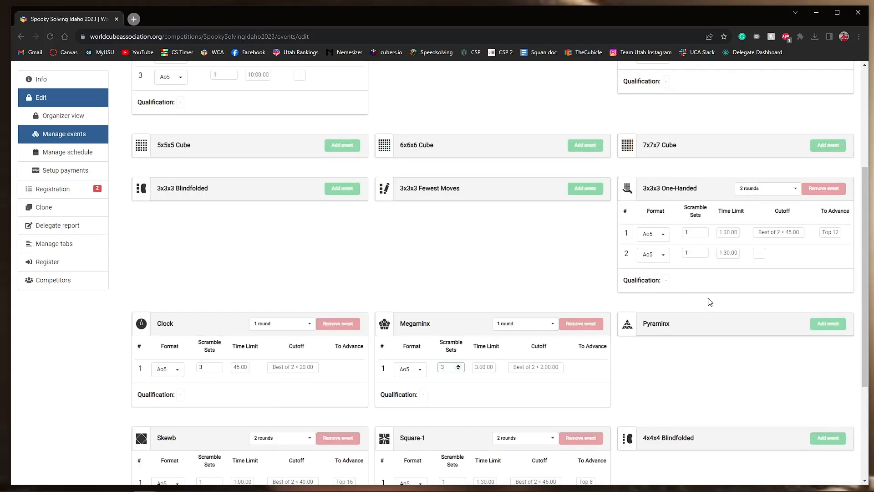
click(703, 230)
click(702, 230)
scroll(707, 239, up, 3)
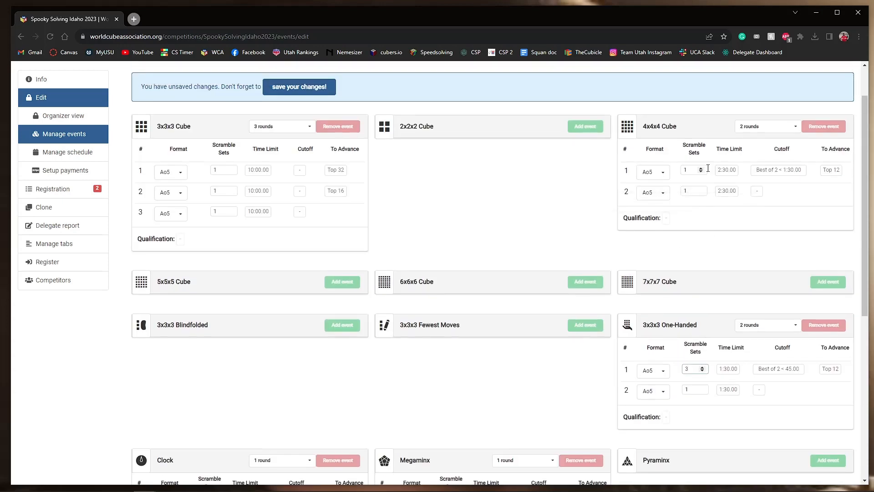
click(701, 169)
click(701, 168)
Step: Set the 3x3x3 Cube scramble sets to 4 for round 1 and 2 for round 2
click(231, 168)
click(231, 168)
click(231, 189)
click(231, 169)
Step: Review the scramble sets, cutoffs and advancement settings across the events, and check the format options for 3x3x3 Cube round 1
scroll(452, 195, down, 1)
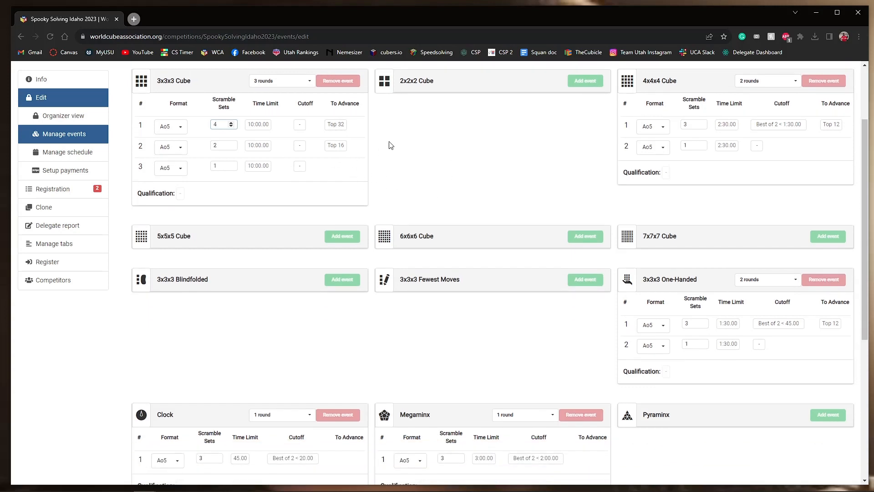
scroll(388, 147, up, 2)
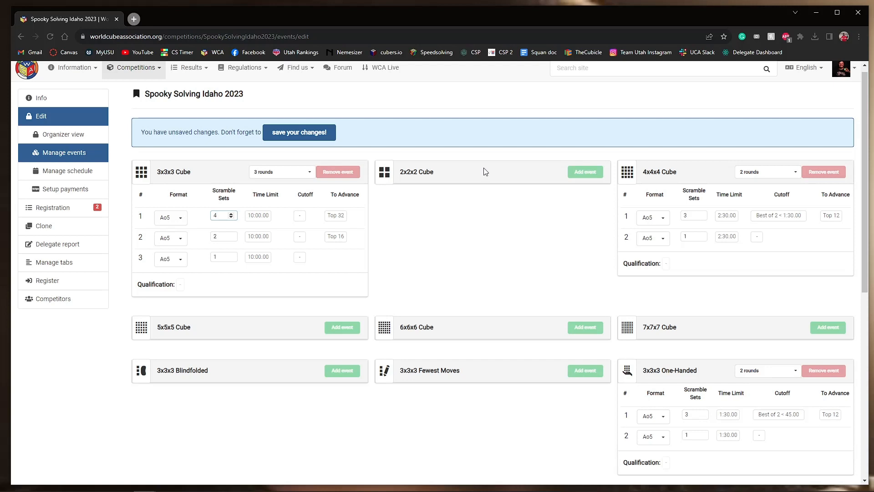
right_click(467, 156)
click(433, 226)
scroll(474, 288, down, 3)
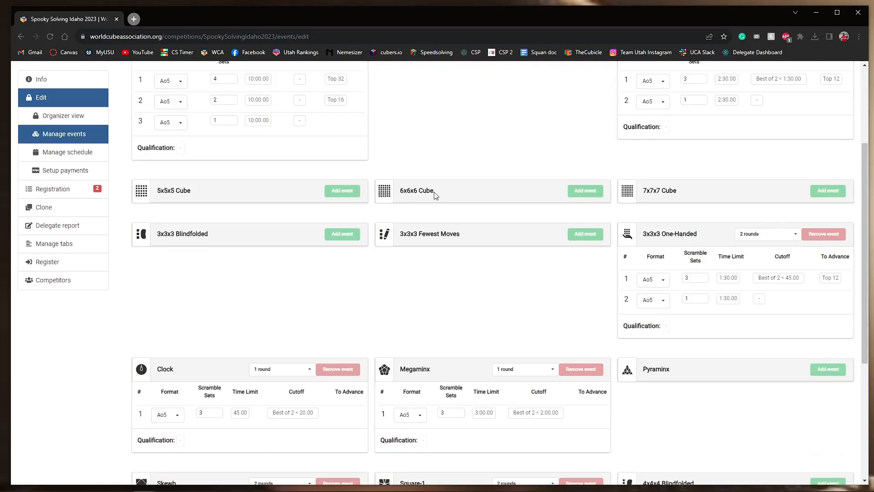
scroll(435, 195, down, 1)
scroll(463, 204, up, 3)
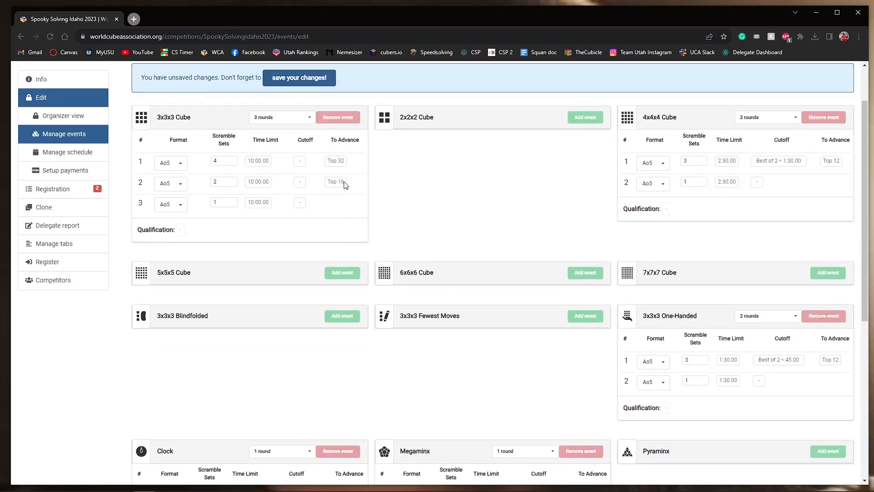
scroll(346, 185, up, 2)
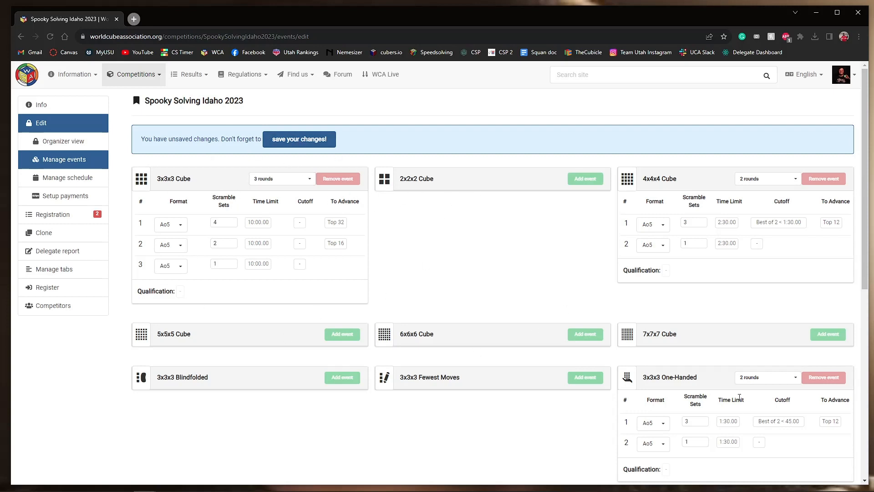
scroll(870, 224, down, 1)
scroll(510, 168, down, 1)
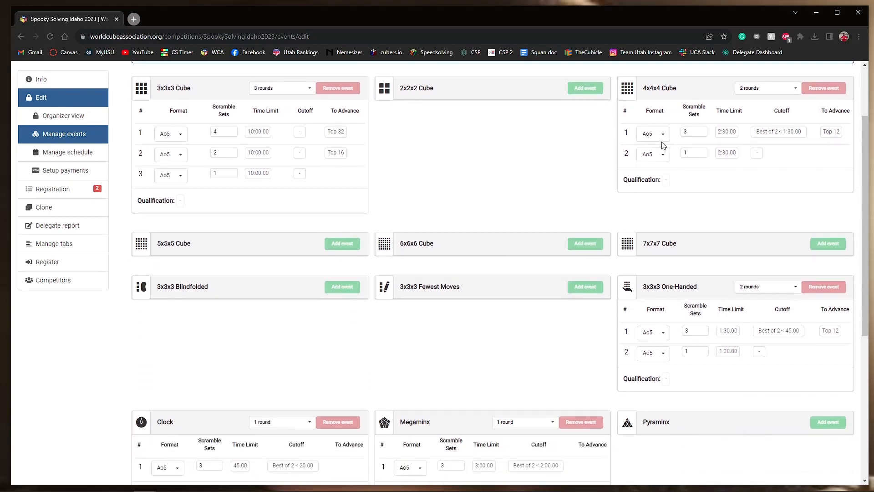
scroll(537, 180, up, 1)
scroll(217, 173, up, 1)
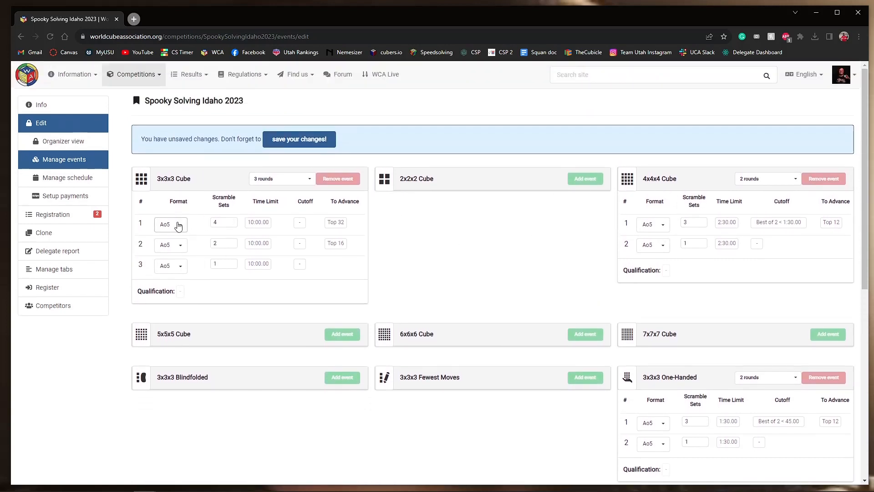
click(176, 233)
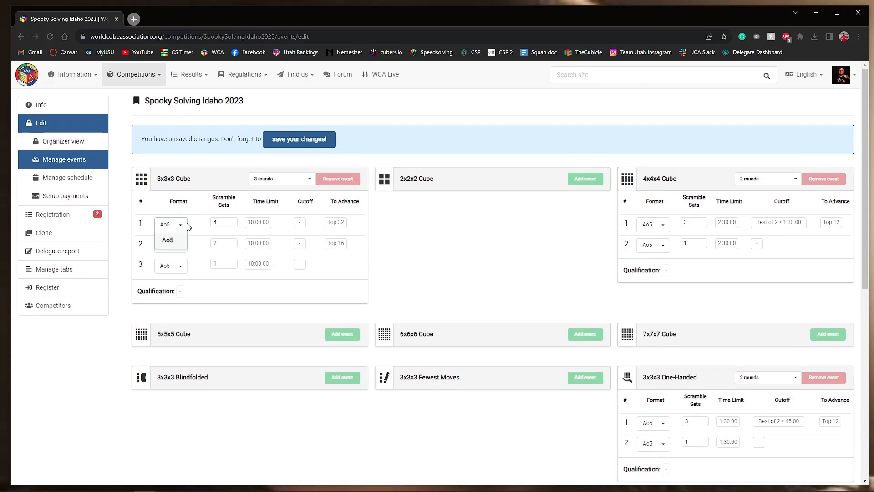
Step: Set the round 1 scramble sets to 3 for Skewb and Square-1
scroll(751, 183, down, 4)
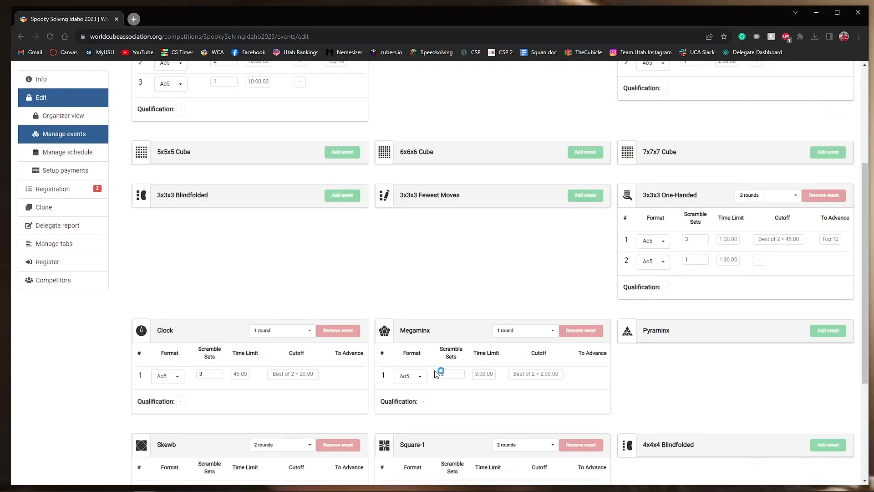
scroll(436, 373, down, 2)
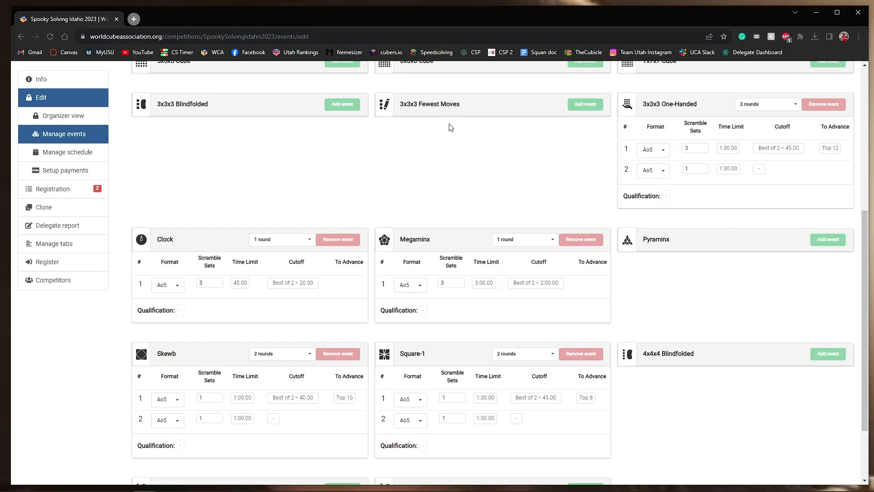
scroll(556, 195, up, 3)
scroll(687, 220, down, 5)
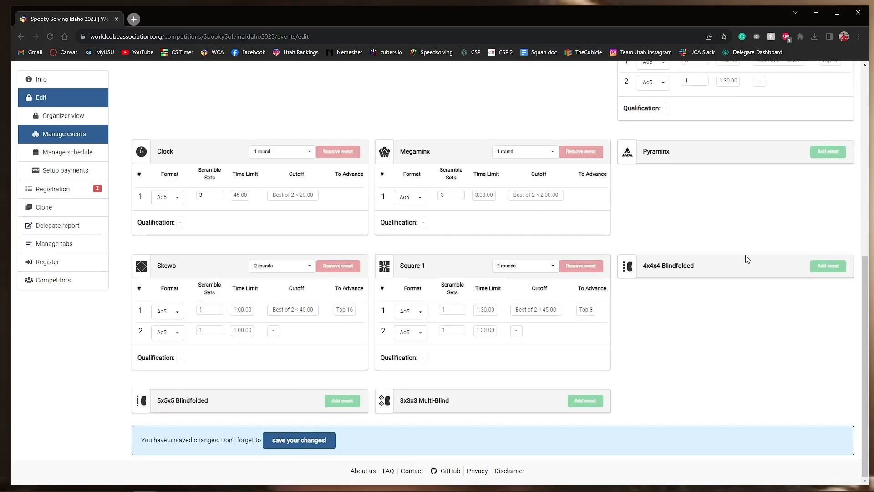
scroll(533, 246, up, 1)
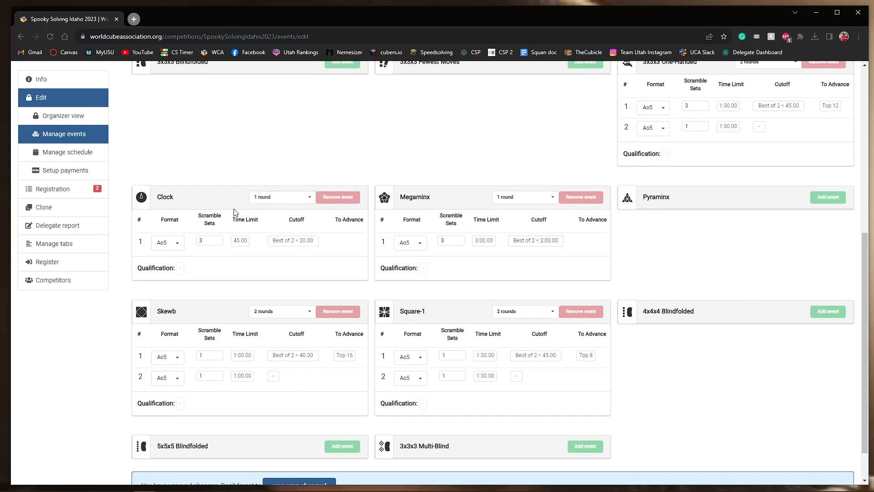
double_click(217, 354)
double_click(459, 354)
Step: Check the scramble sets of all events once more and save the event changes
scroll(699, 245, up, 3)
scroll(705, 262, up, 4)
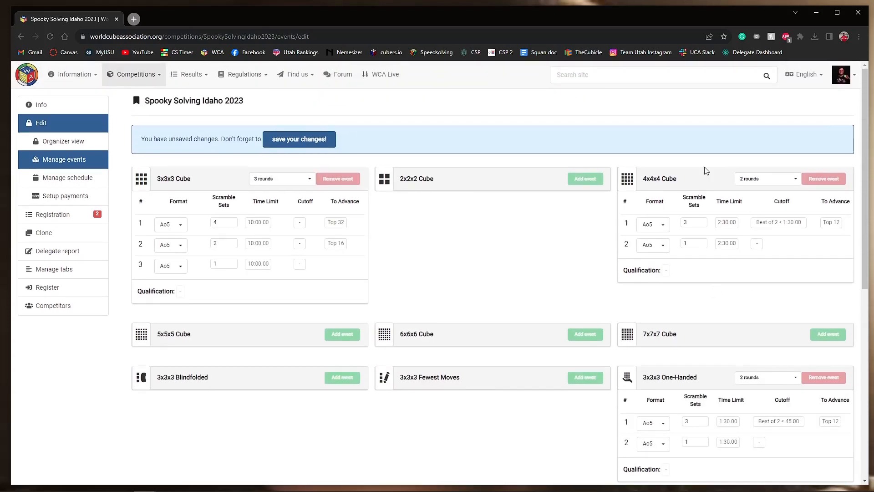
scroll(251, 264, down, 8)
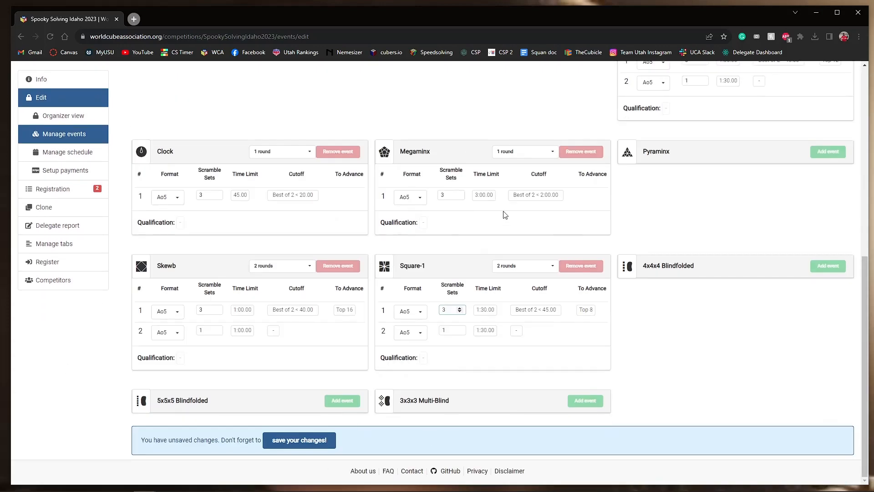
click(291, 442)
scroll(463, 306, up, 8)
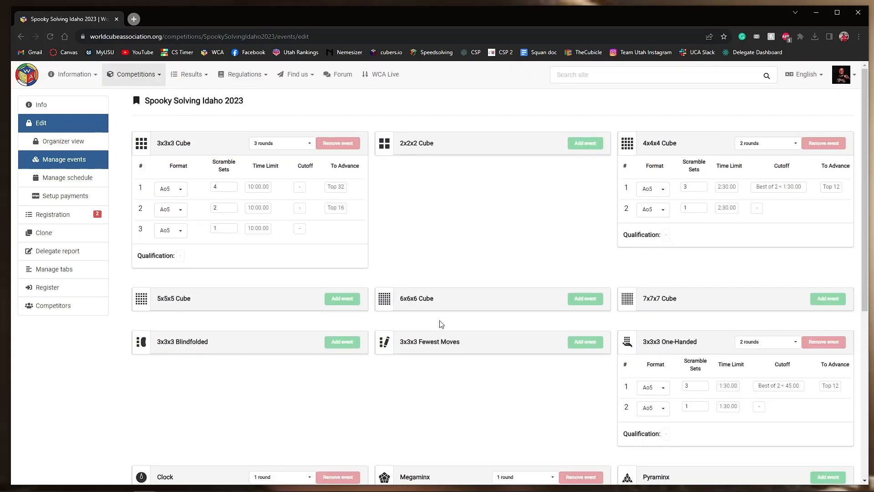
Step: Return to the TNoodle page for Spooky Solving Idaho 2023 and check the updated scramble sets of every event
click(20, 38)
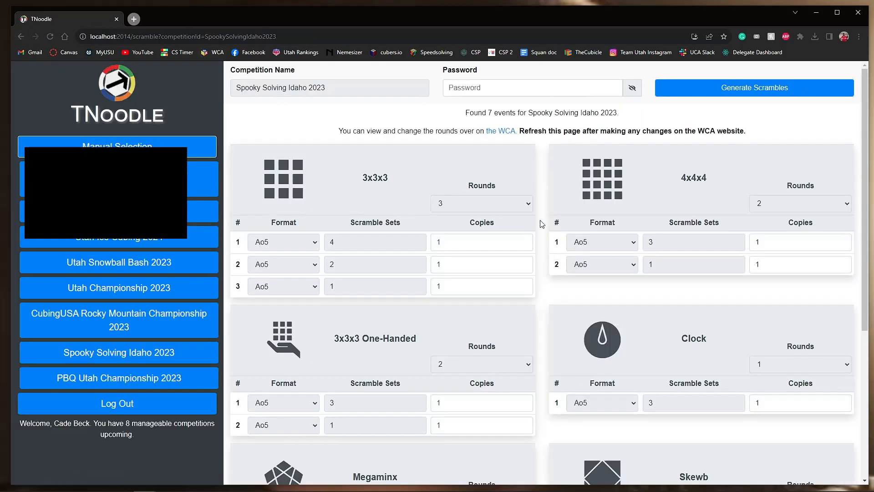
scroll(772, 203, down, 1)
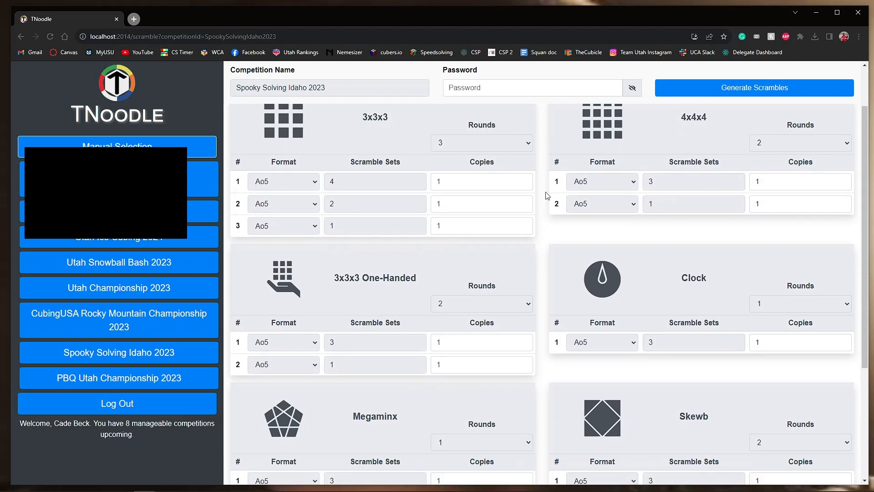
scroll(433, 241, down, 4)
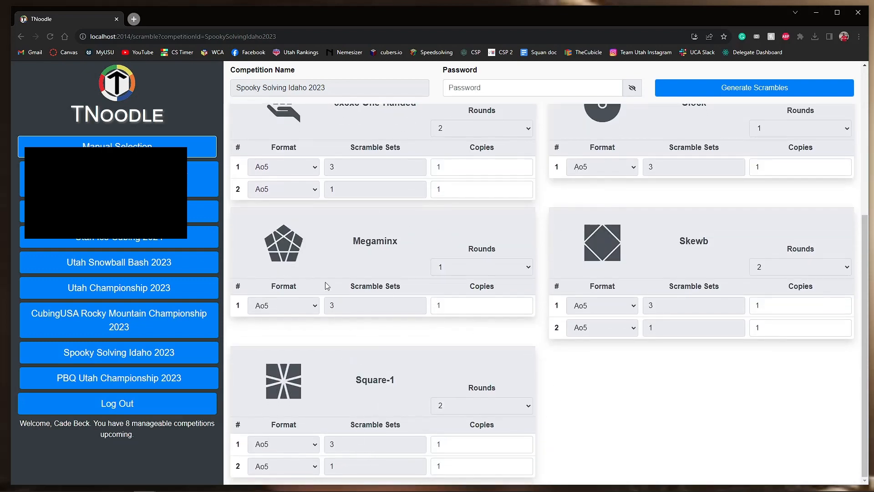
scroll(414, 199, up, 5)
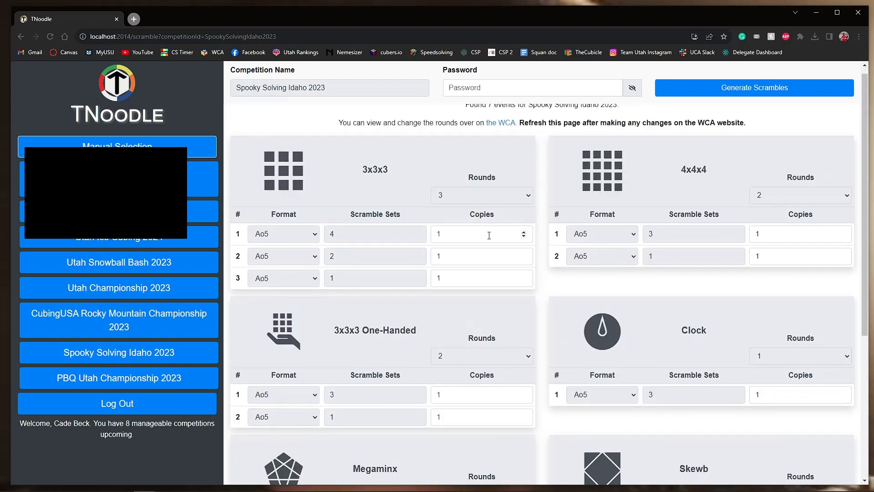
scroll(489, 236, up, 1)
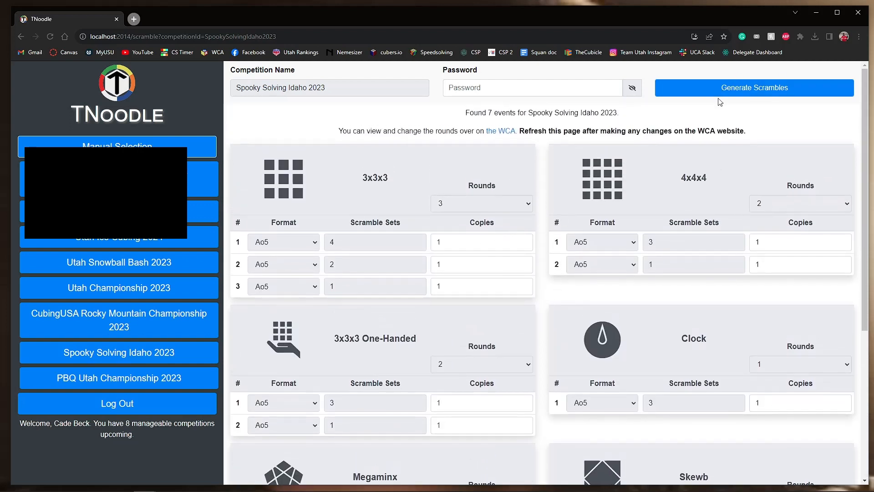
Step: Generate the scrambles for Spooky Solving Idaho 2023 without a password and follow the progress of each event
click(722, 85)
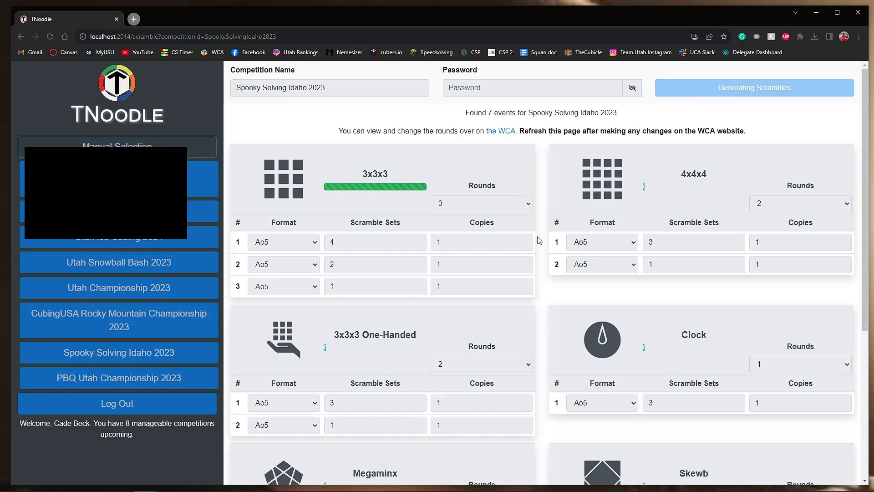
scroll(629, 236, down, 1)
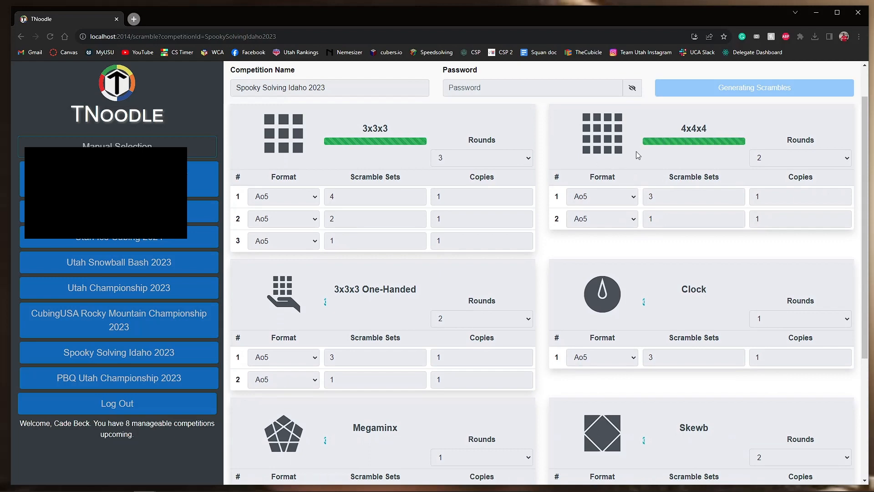
scroll(573, 191, down, 3)
scroll(572, 190, down, 1)
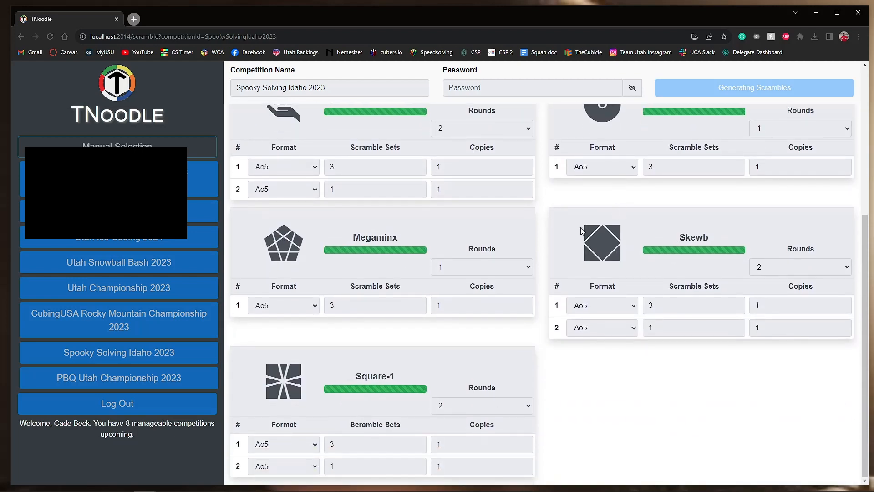
Step: Download the generated scrambles and open the downloaded Spooky Solving Idaho 2023 archive in File Explorer, with its window moved into clear view
scroll(555, 284, up, 5)
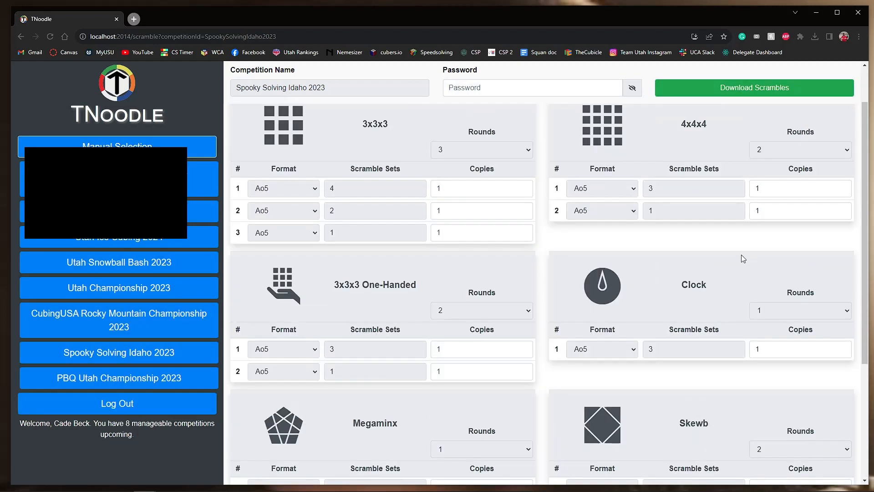
click(784, 91)
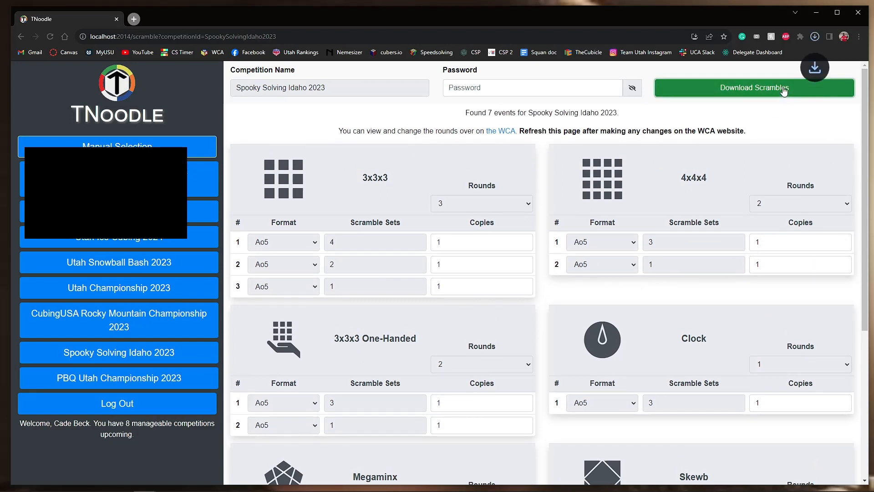
click(816, 36)
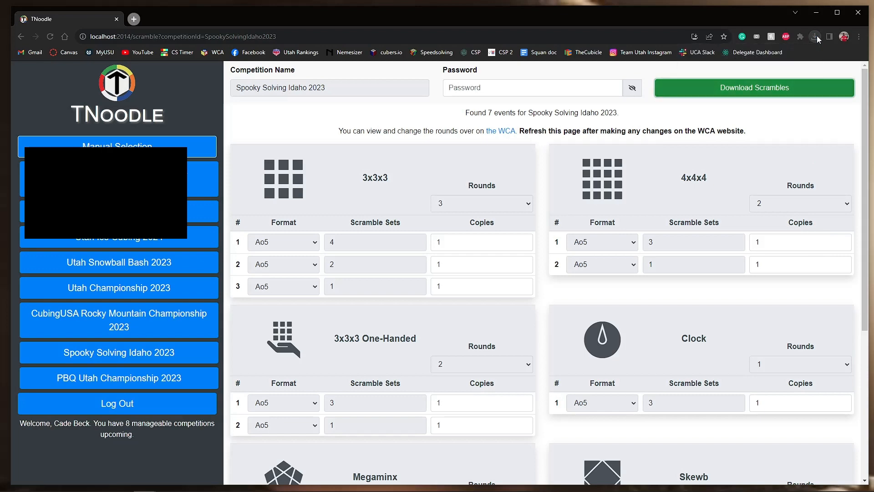
click(816, 36)
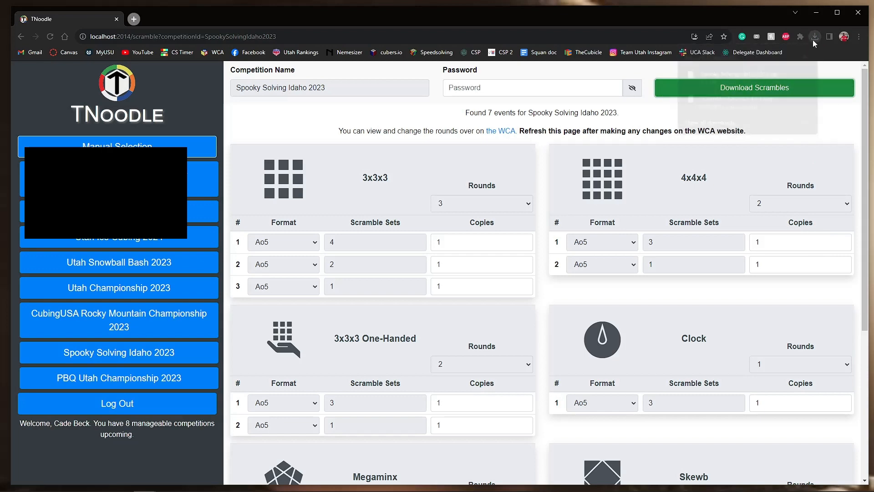
click(752, 75)
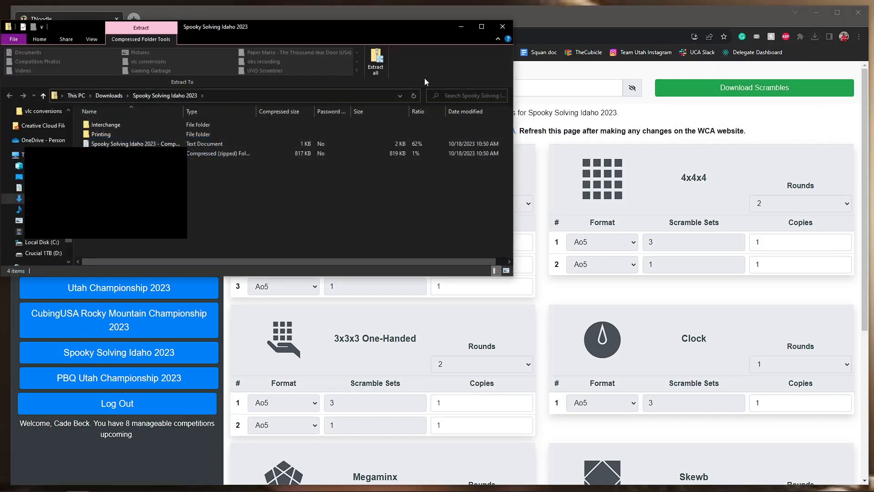
drag(332, 28, 491, 40)
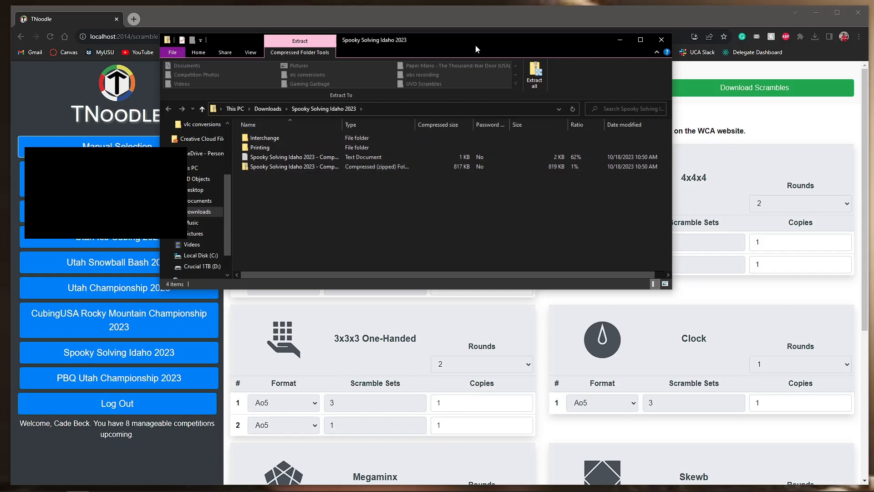
drag(476, 45, 497, 26)
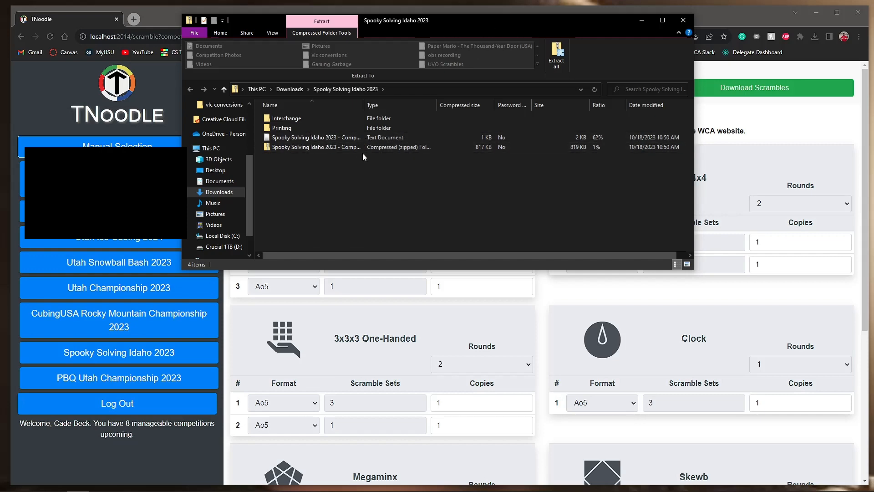
Step: Open the Computer Display PDFs archive and look through the scramble PDFs of every event and round
click(408, 143)
double_click(407, 144)
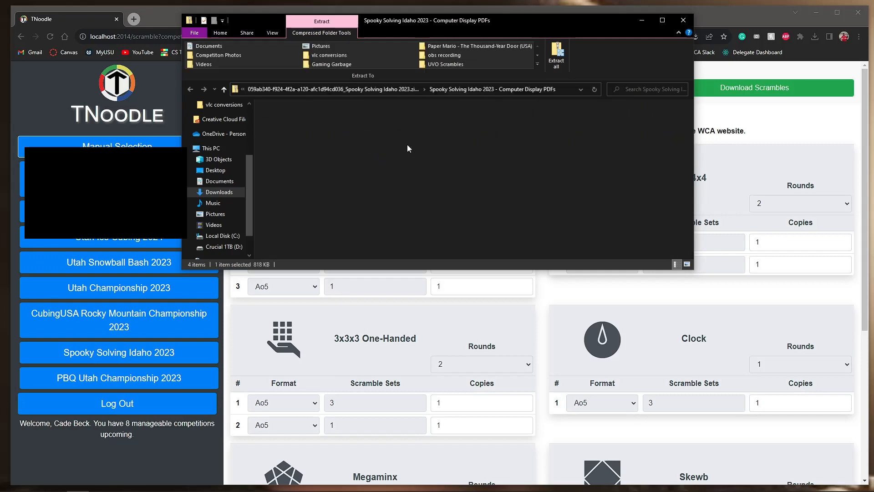
scroll(285, 145, down, 4)
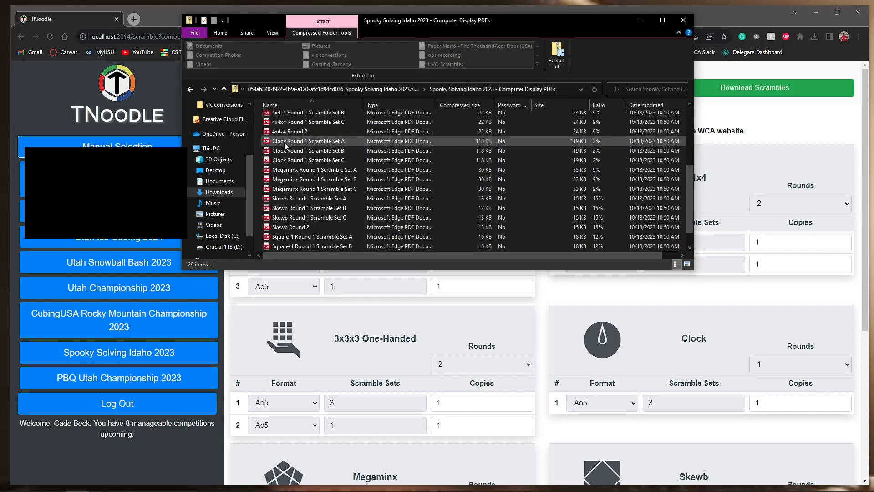
scroll(285, 145, down, 1)
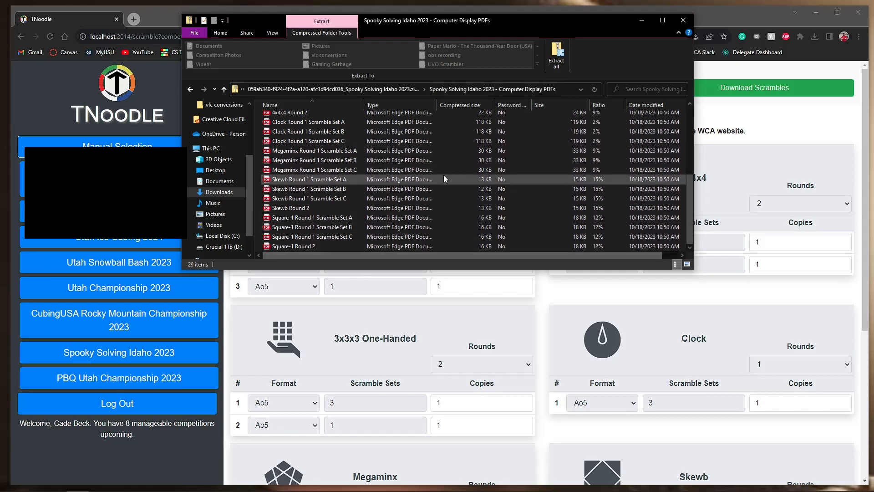
scroll(439, 179, up, 5)
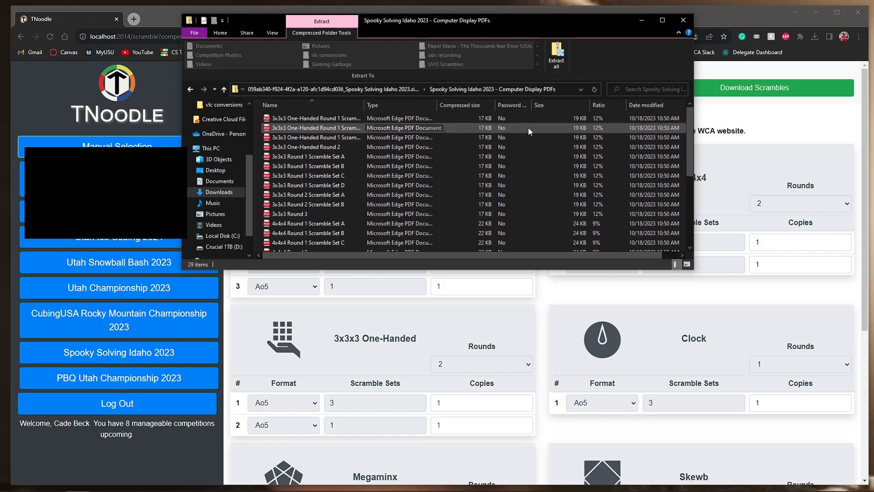
Step: Open the first 3x3x3 One-Handed Round 1 scramble PDF, move its window aside and bring the archive window back to the front
double_click(294, 118)
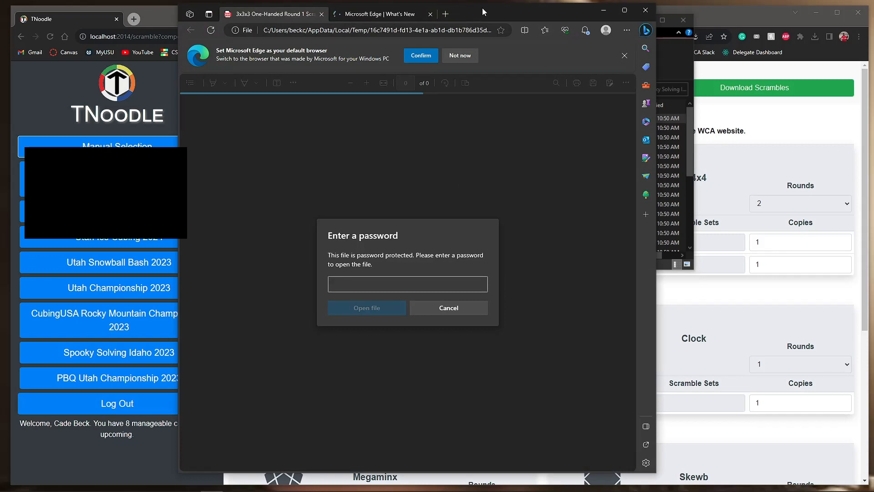
drag(482, 7, 639, 10)
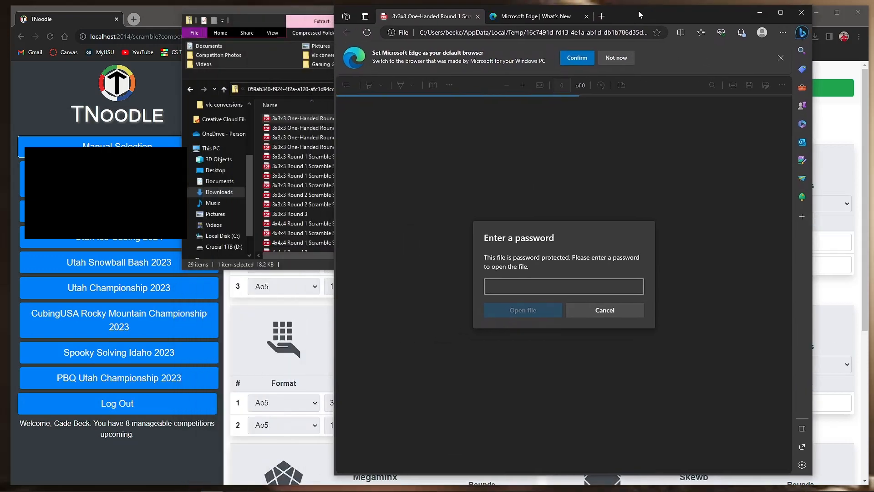
click(247, 22)
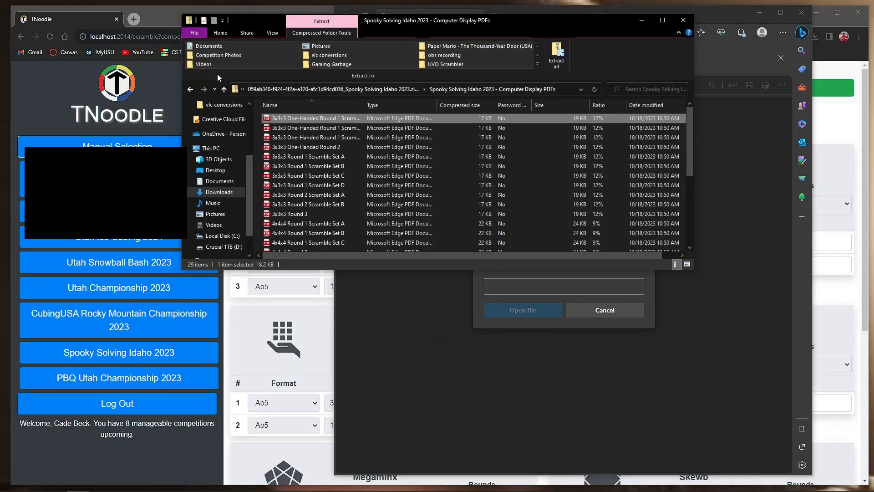
Step: Inspect the contents of the Interchange folder and go back to the archive's top level
click(190, 90)
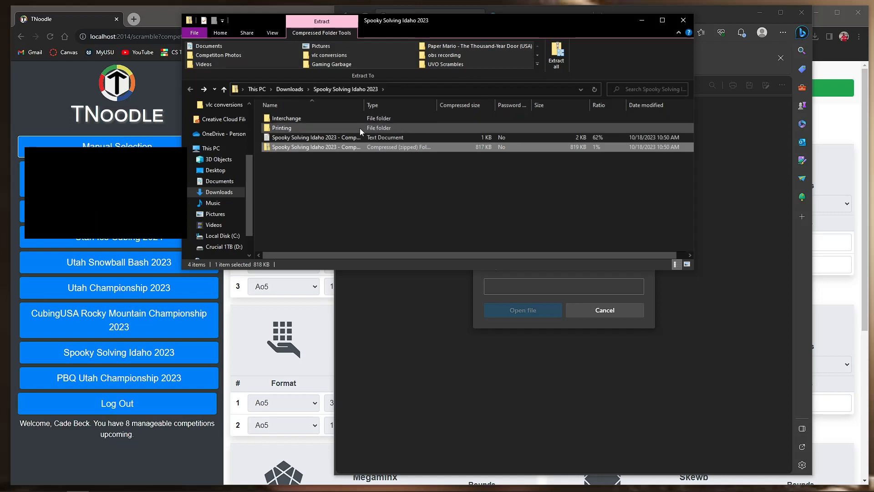
double_click(333, 119)
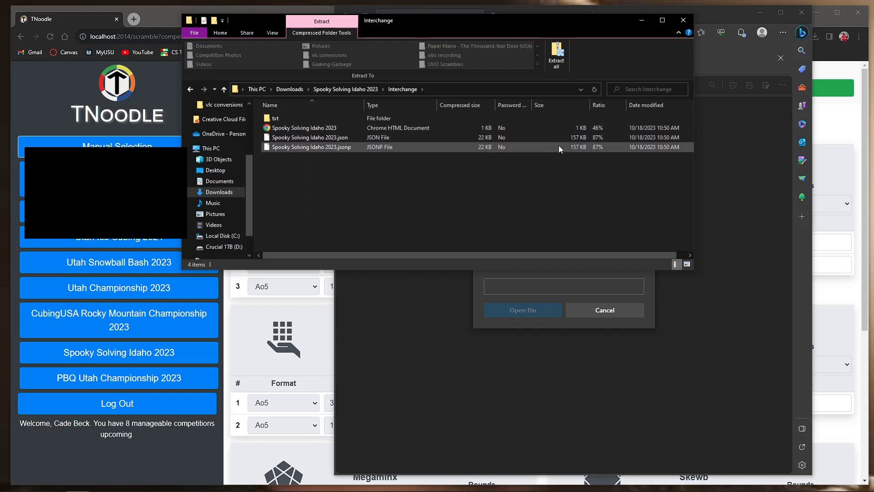
click(190, 90)
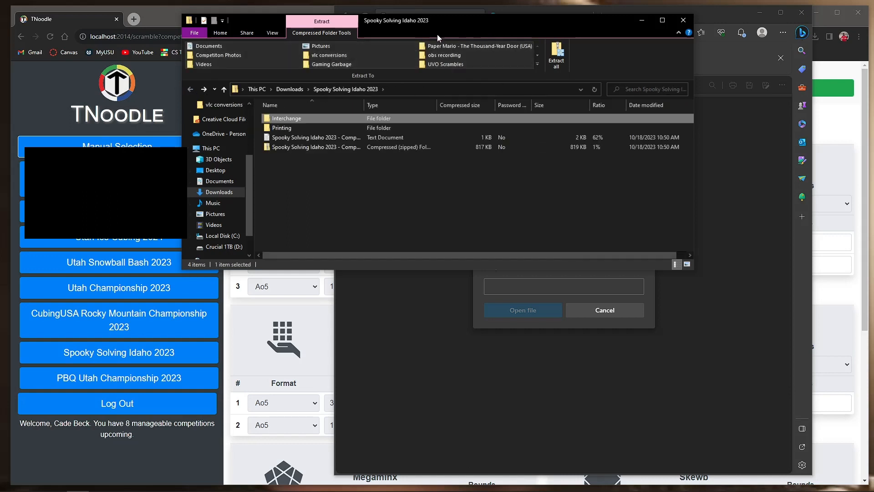
Step: Look through the Printing folder and the PDFs in its Scramble Sets subfolder, and return to the archive's top level
double_click(320, 128)
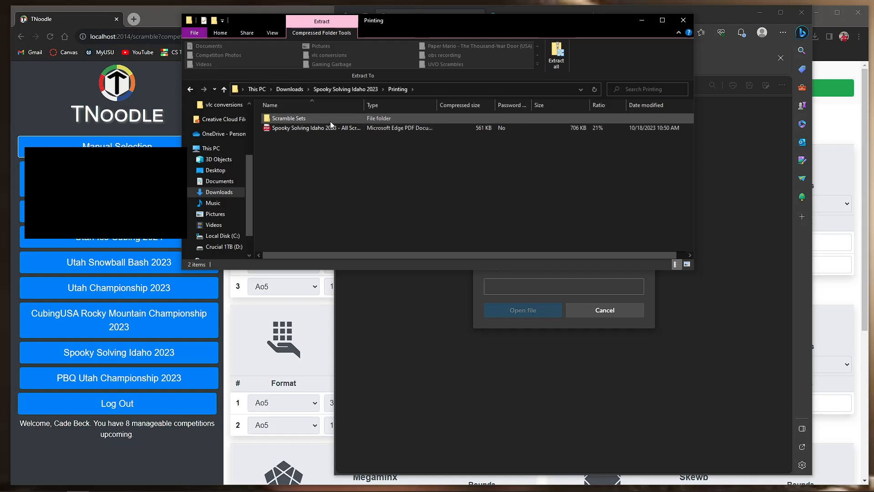
double_click(307, 118)
scroll(442, 177, down, 5)
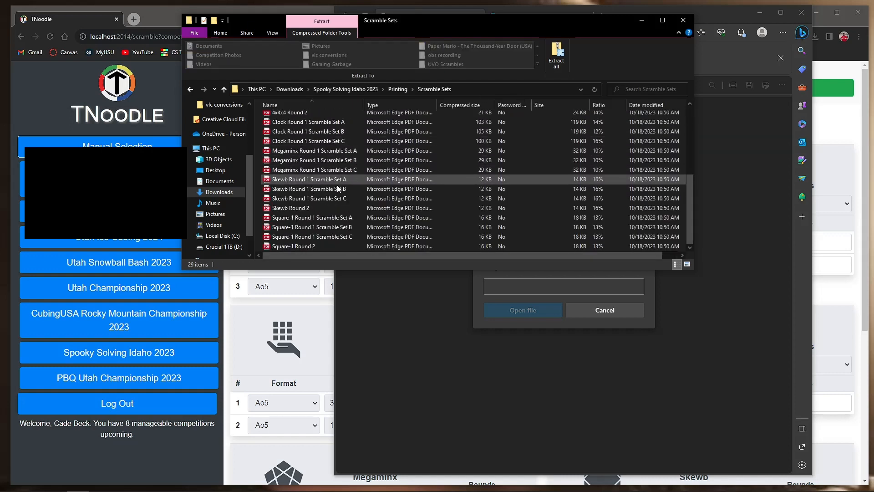
scroll(346, 177, up, 2)
scroll(355, 140, up, 3)
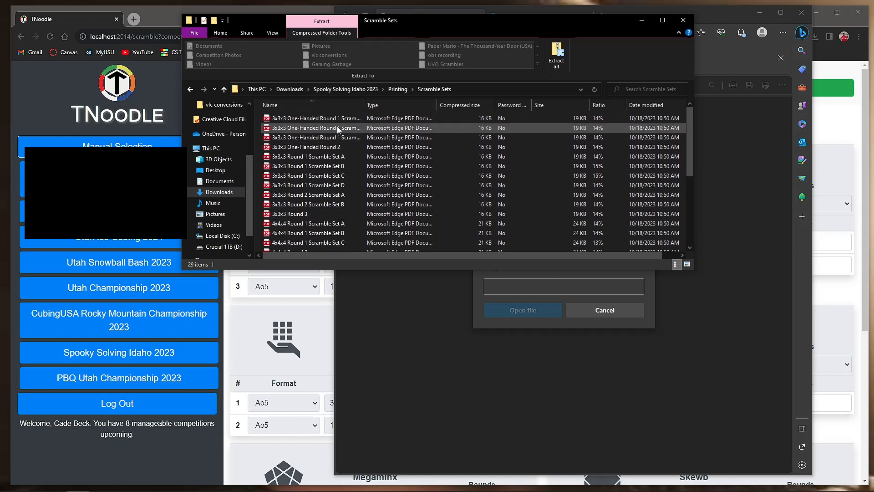
click(190, 88)
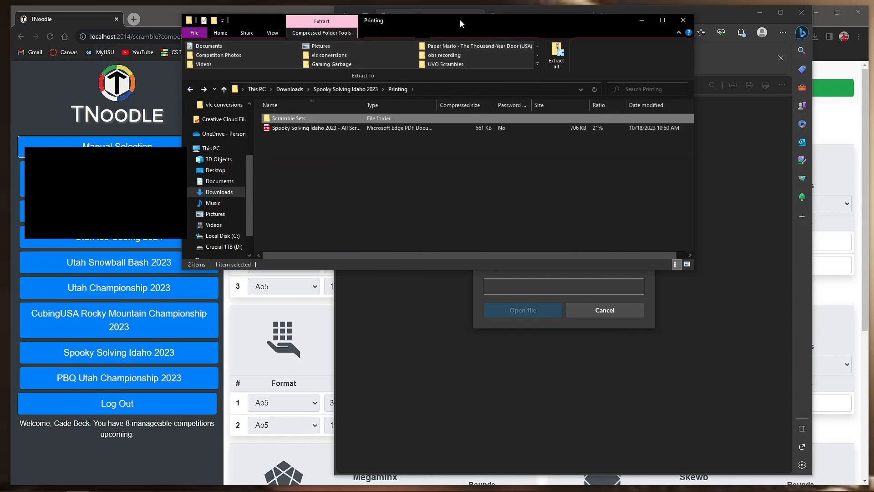
click(191, 90)
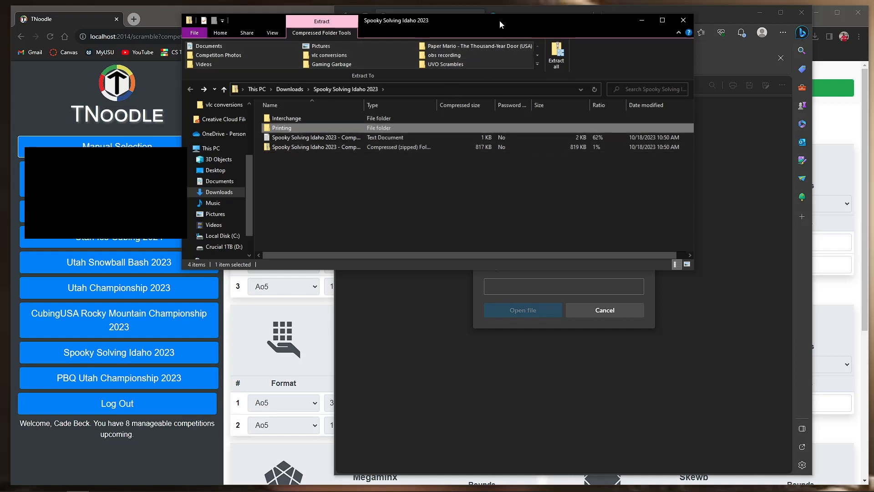
drag(499, 24, 329, 26)
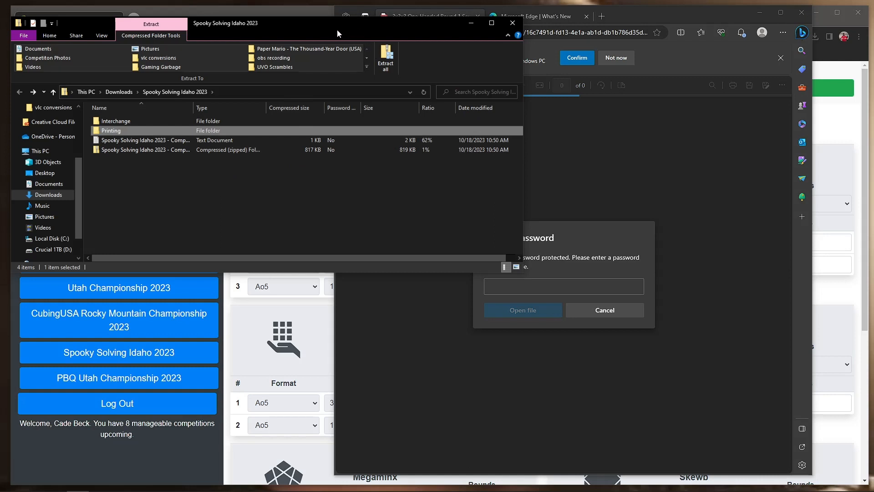
drag(337, 28, 365, 17)
click(187, 165)
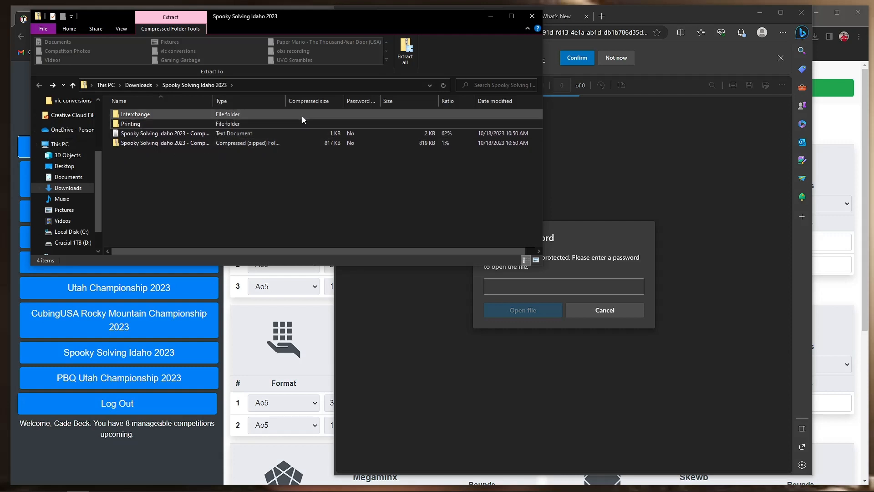
right_click(313, 132)
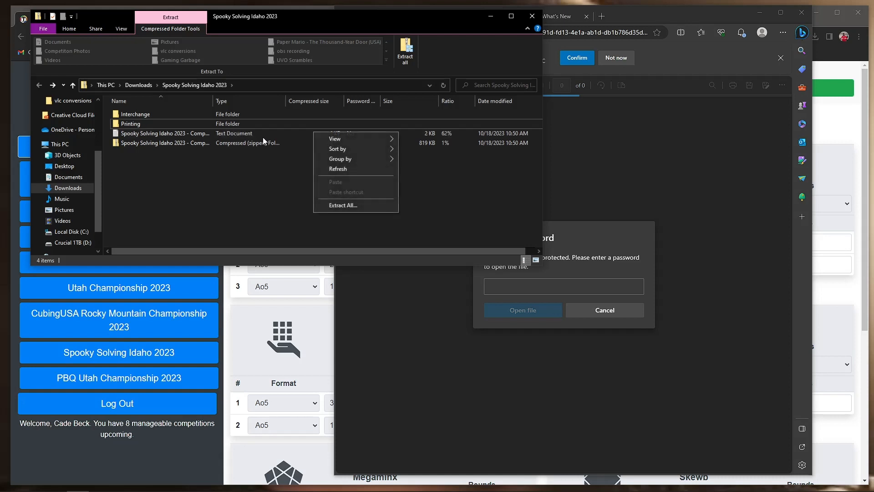
click(264, 166)
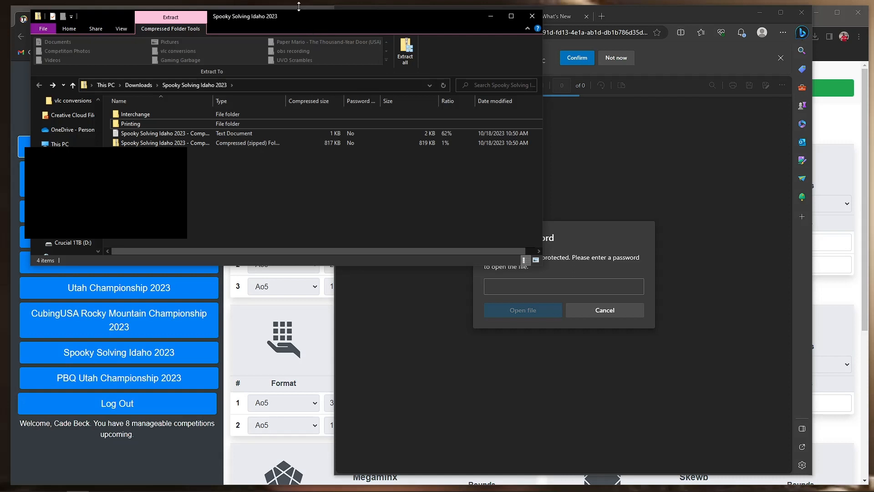
drag(299, 15, 359, 42)
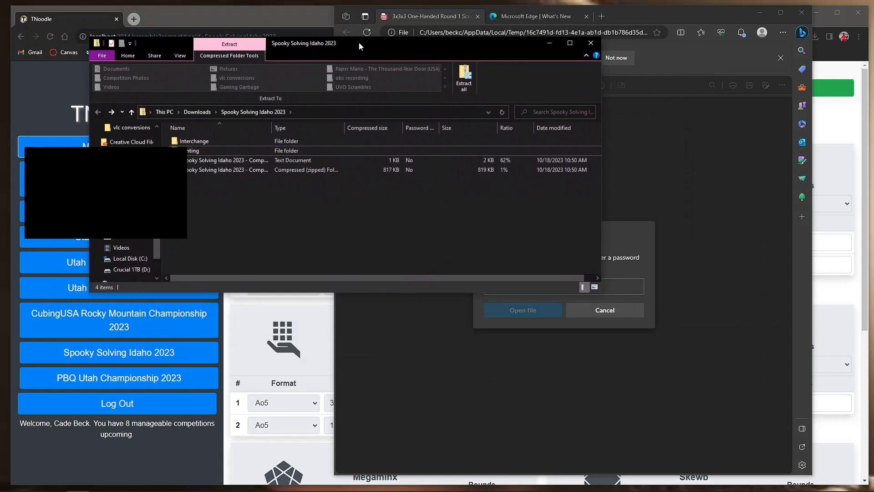